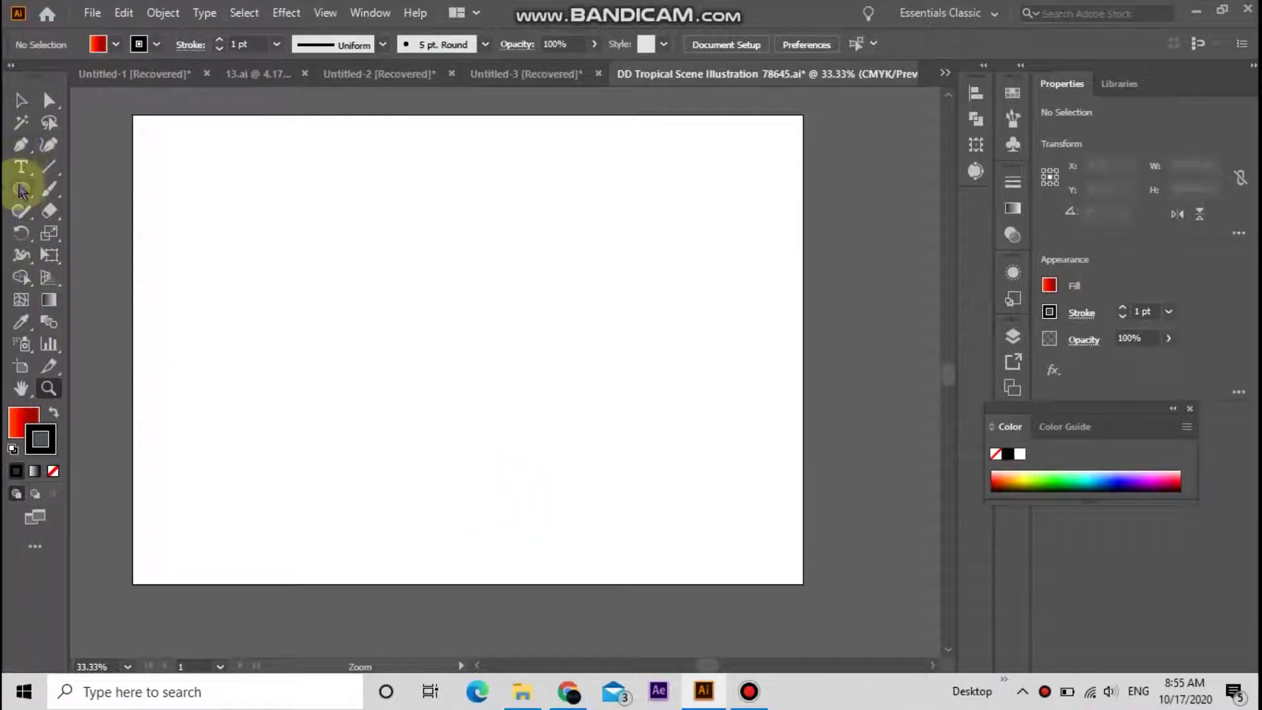
Cover the 1400 × 980 px artboard with an orange-to-dark-red gradient rectangle
{"action": "left_click_drag", "start_coordinate": [19, 198], "coordinate": [86, 189]}
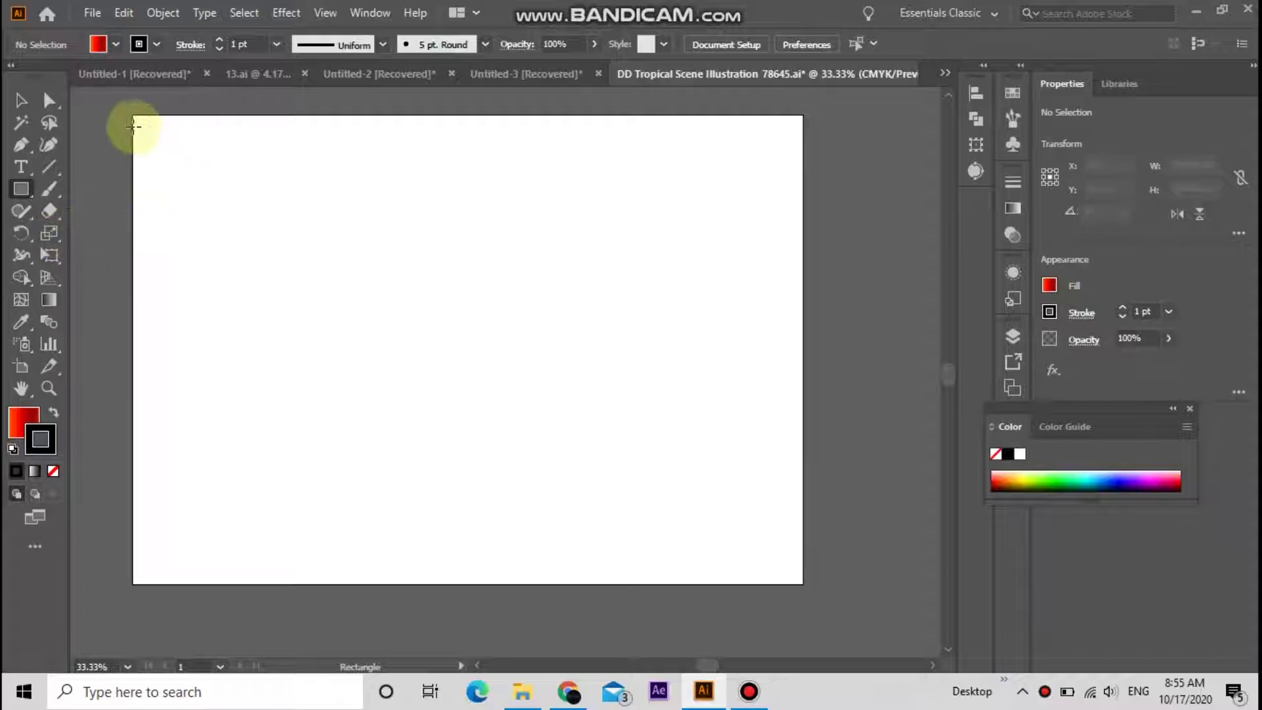
{"action": "left_click_drag", "start_coordinate": [132, 116], "coordinate": [802, 579]}
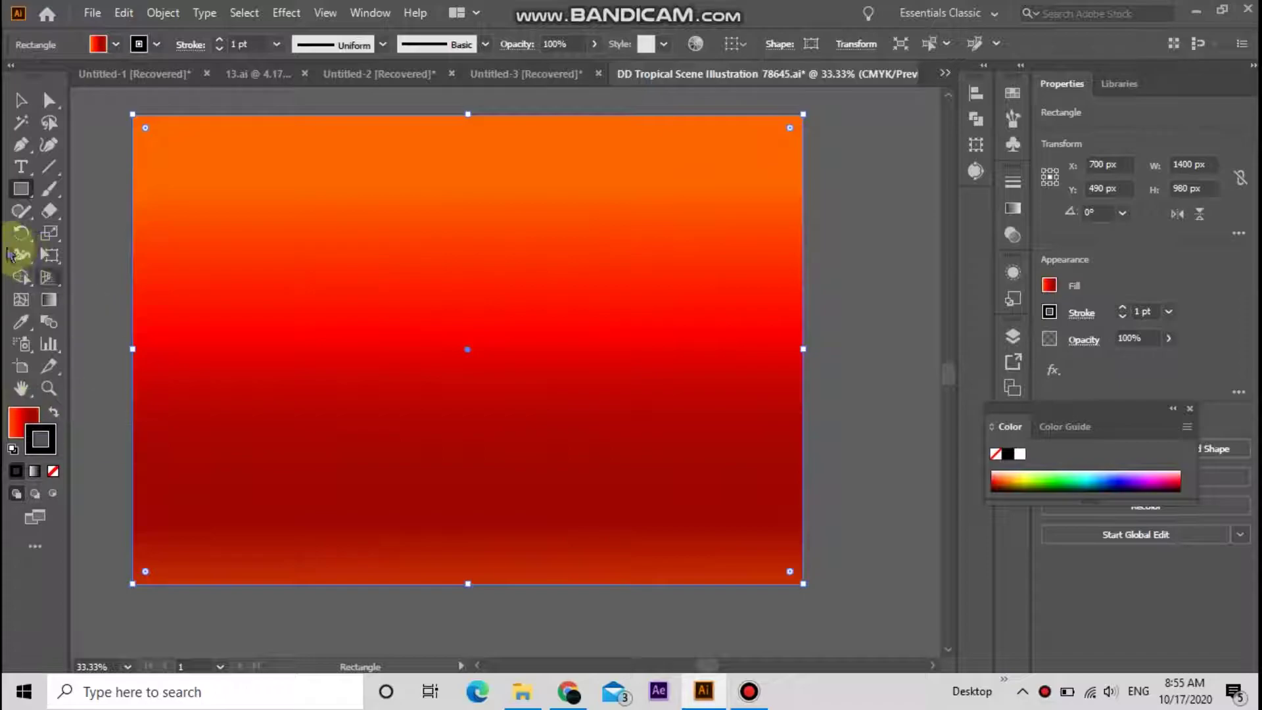
{"action": "left_click", "coordinate": [21, 100]}
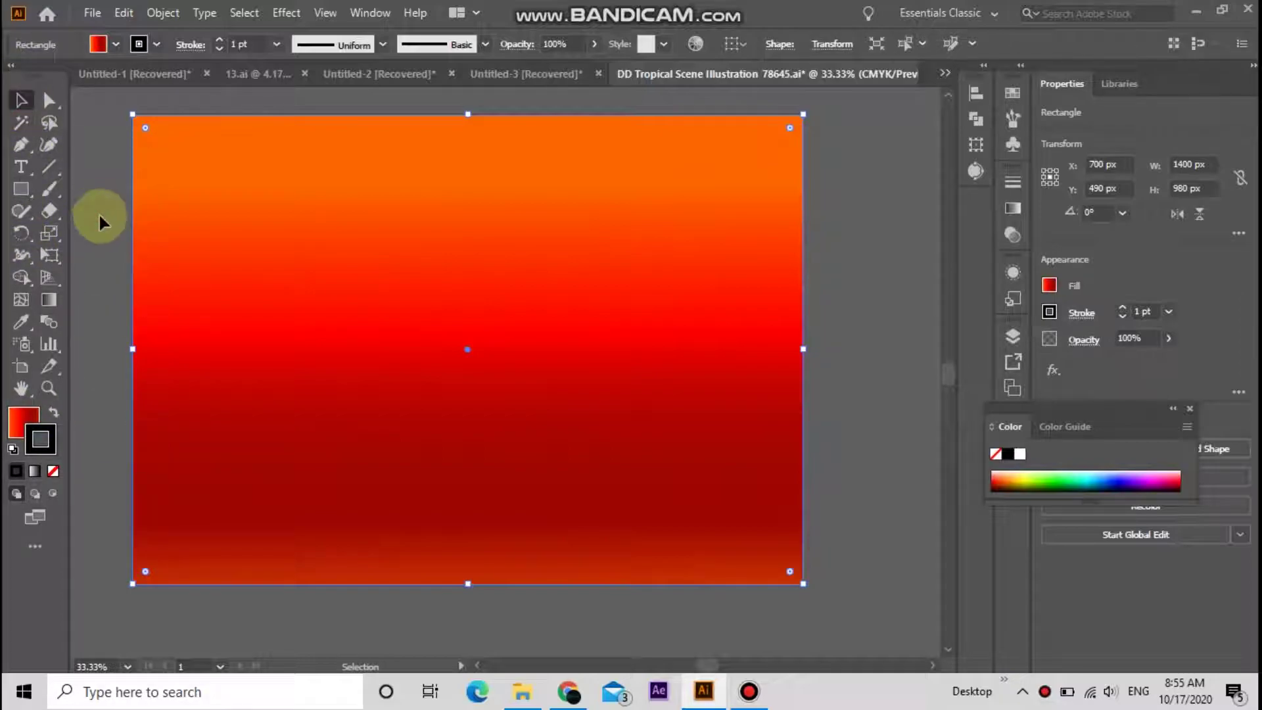
{"action": "left_click", "coordinate": [98, 211]}
Draw a circle at the top centre of the sky and fill it gold FFCF06
{"action": "left_click", "coordinate": [301, 351]}
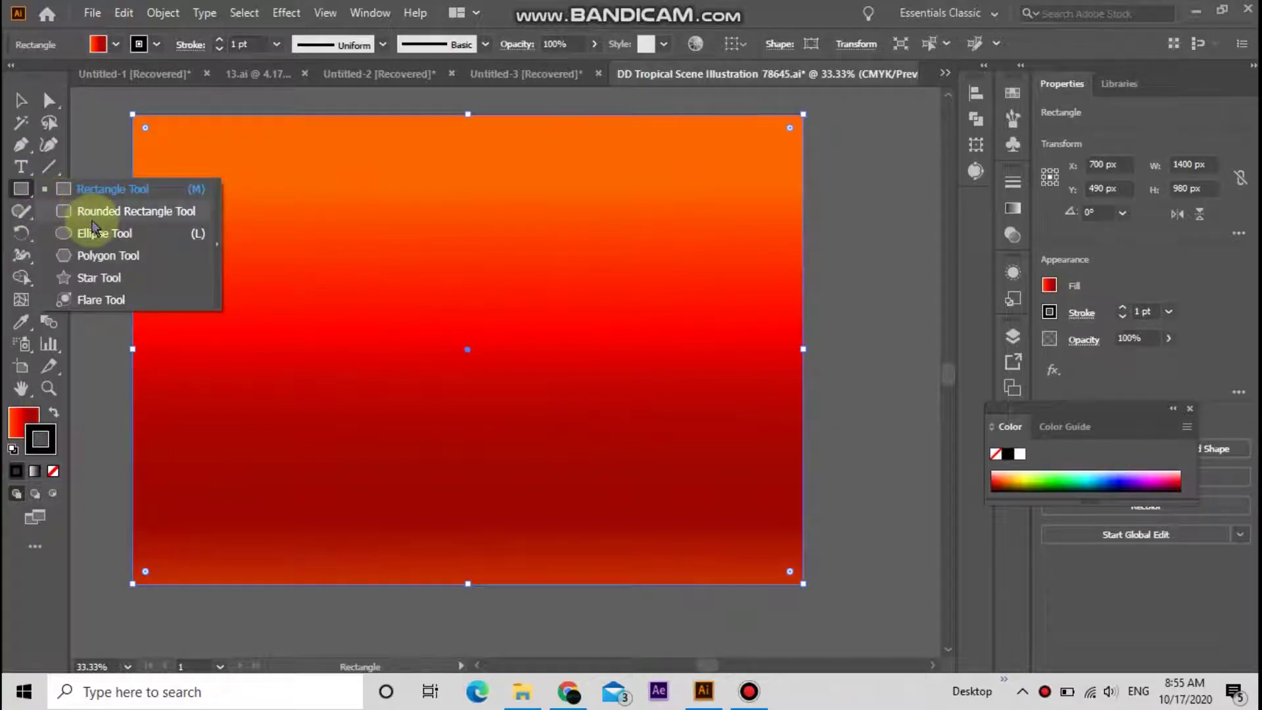
{"action": "left_click_drag", "start_coordinate": [13, 191], "coordinate": [96, 241]}
{"action": "left_click_drag", "start_coordinate": [399, 170], "coordinate": [578, 415]}
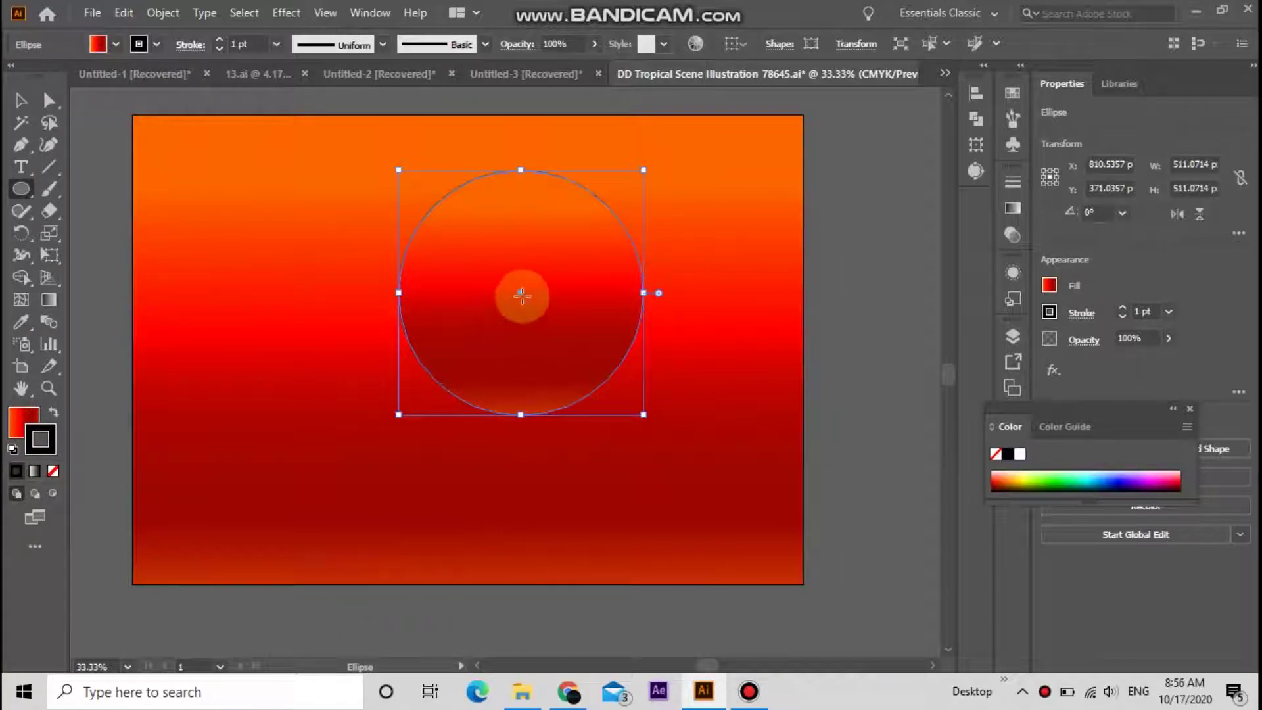
{"action": "left_click_drag", "start_coordinate": [520, 292], "coordinate": [468, 259]}
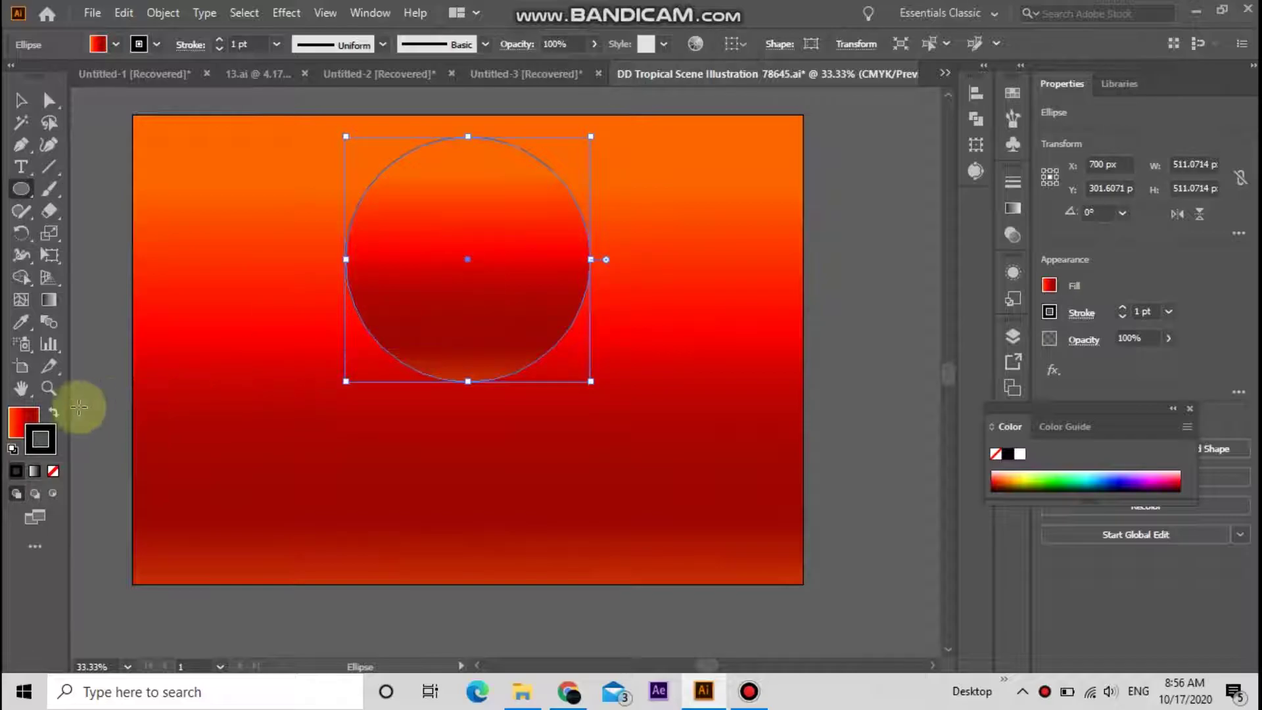
{"action": "double_click", "coordinate": [27, 424]}
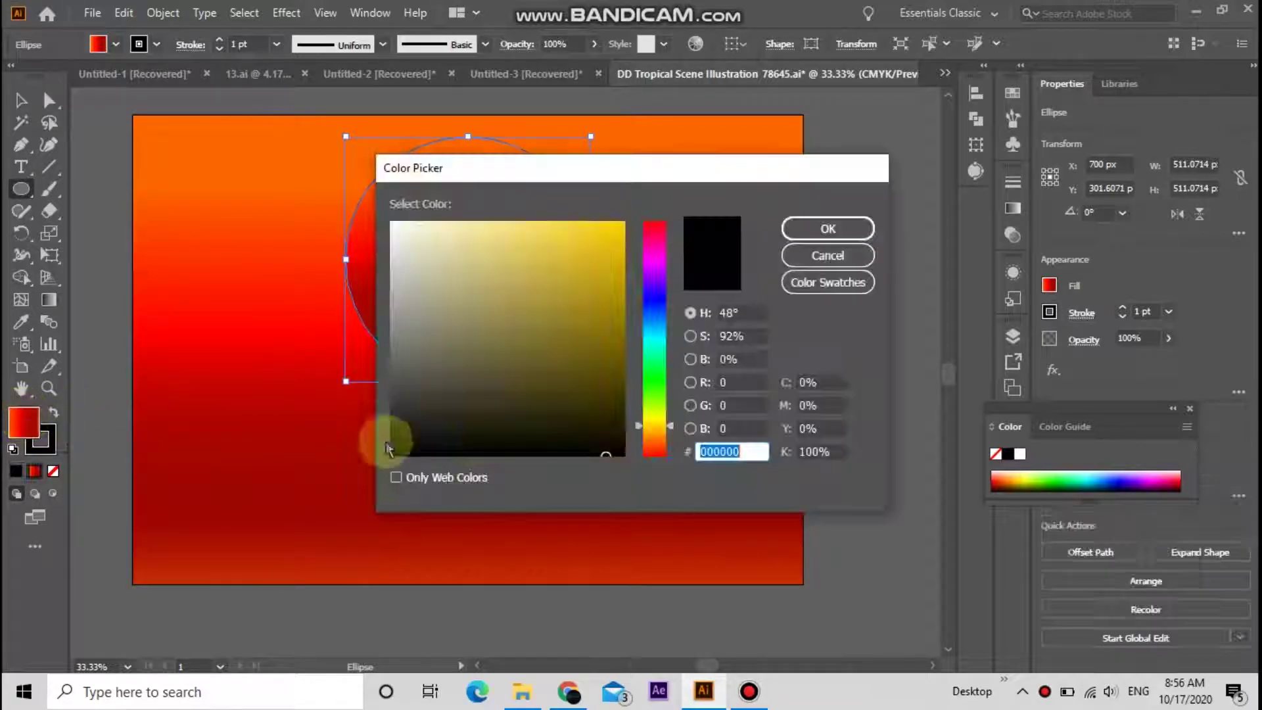
{"action": "mouse_move", "coordinate": [572, 366]}
{"action": "left_mouse_down"}
{"action": "mouse_move", "coordinate": [612, 284]}
{"action": "mouse_move", "coordinate": [621, 227]}
{"action": "left_mouse_up"}
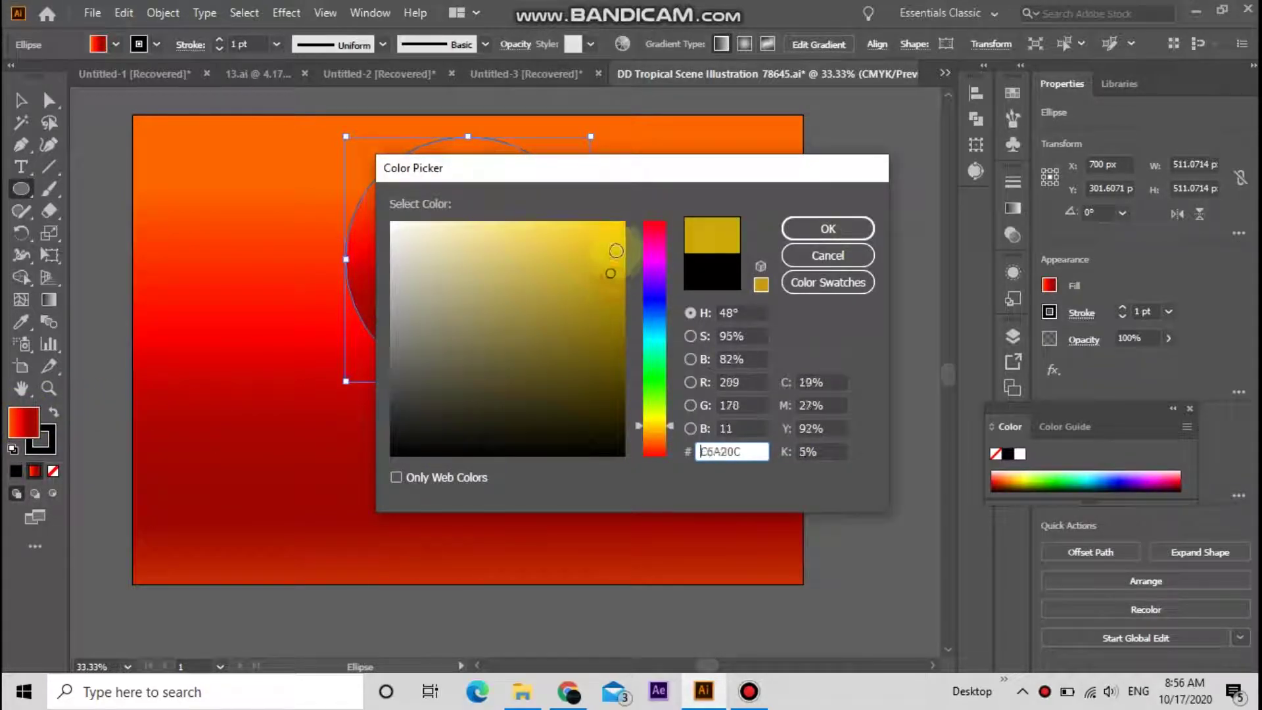
{"action": "left_click", "coordinate": [828, 228]}
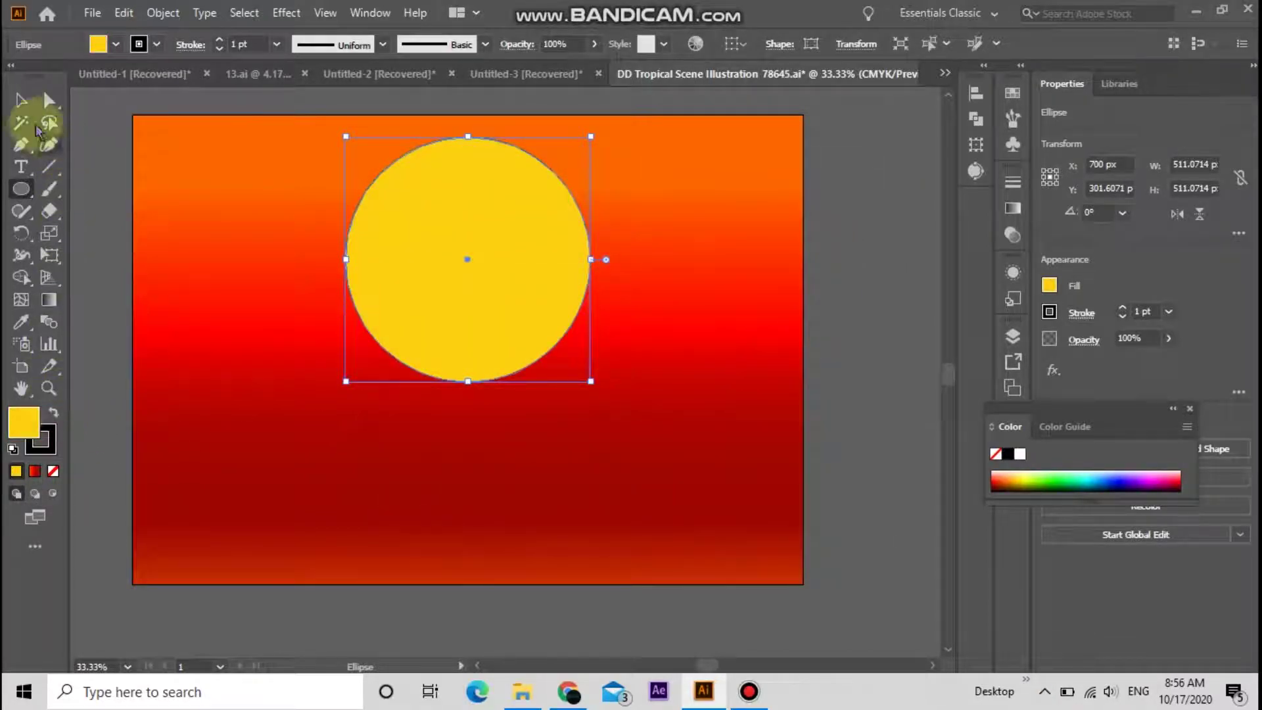
{"action": "left_click", "coordinate": [20, 100]}
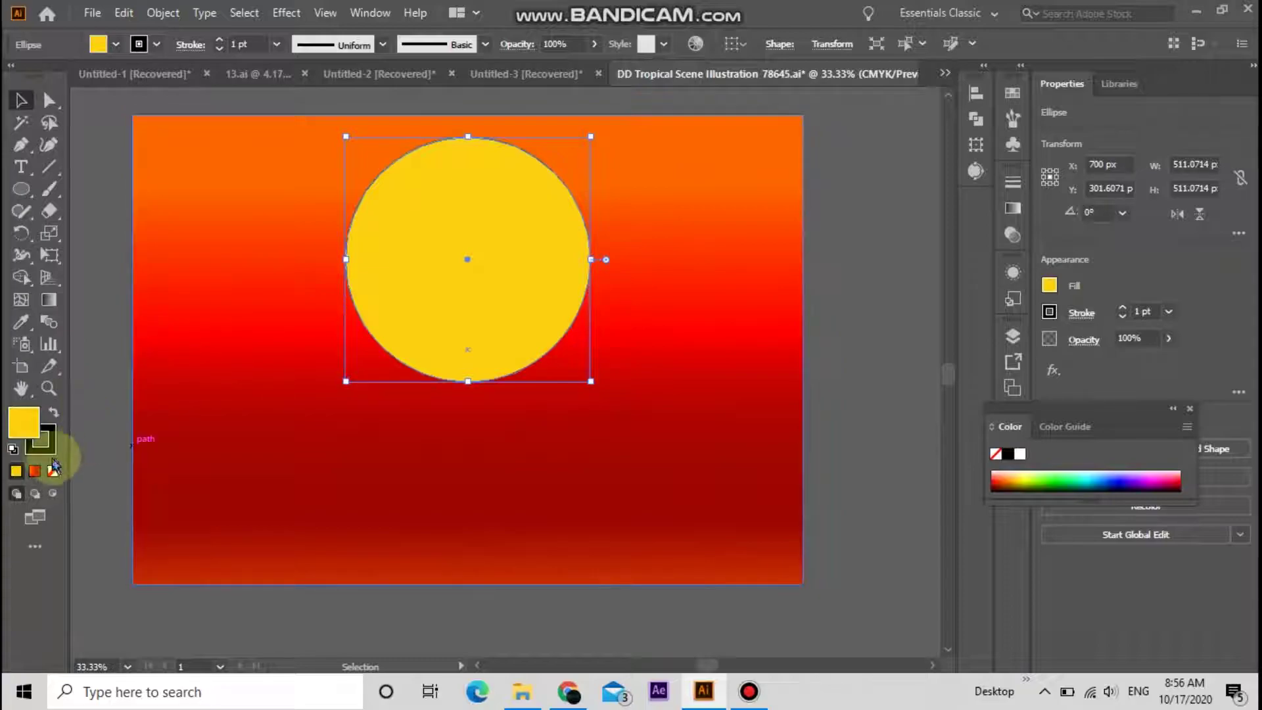
Remove the sun's outline and nudge it up slightly
{"action": "left_click", "coordinate": [58, 475]}
{"action": "left_click", "coordinate": [212, 366]}
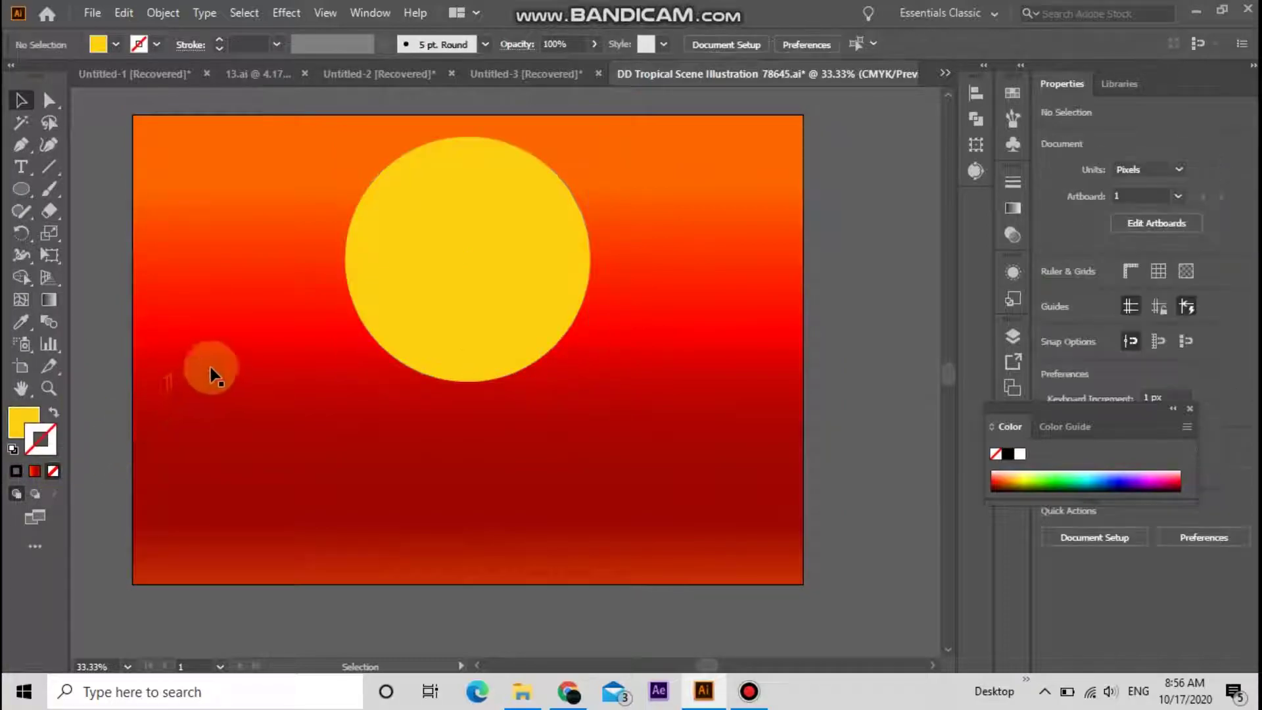
{"action": "left_click", "coordinate": [219, 373]}
{"action": "key", "text": "ctrl+a"}
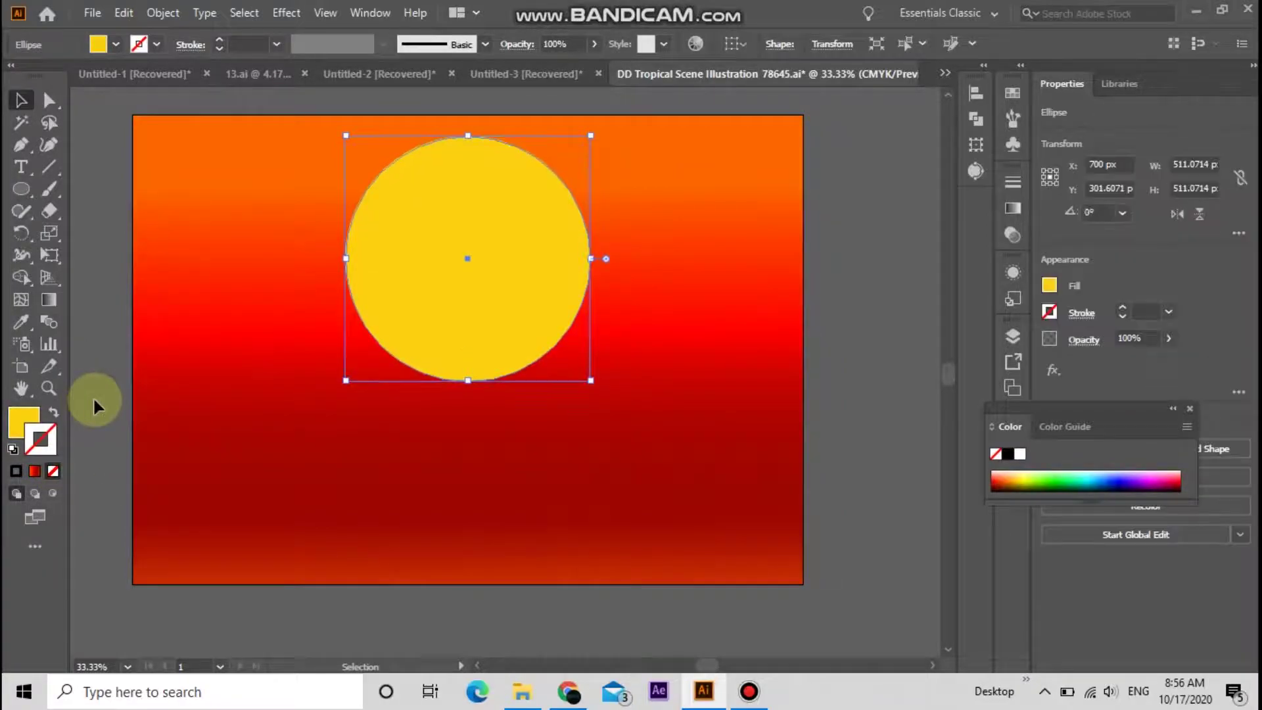
{"action": "key", "text": "shift+Up"}
{"action": "key", "text": "shift+Up"}
{"action": "key", "text": "Up"}
{"action": "key", "text": "Up"}
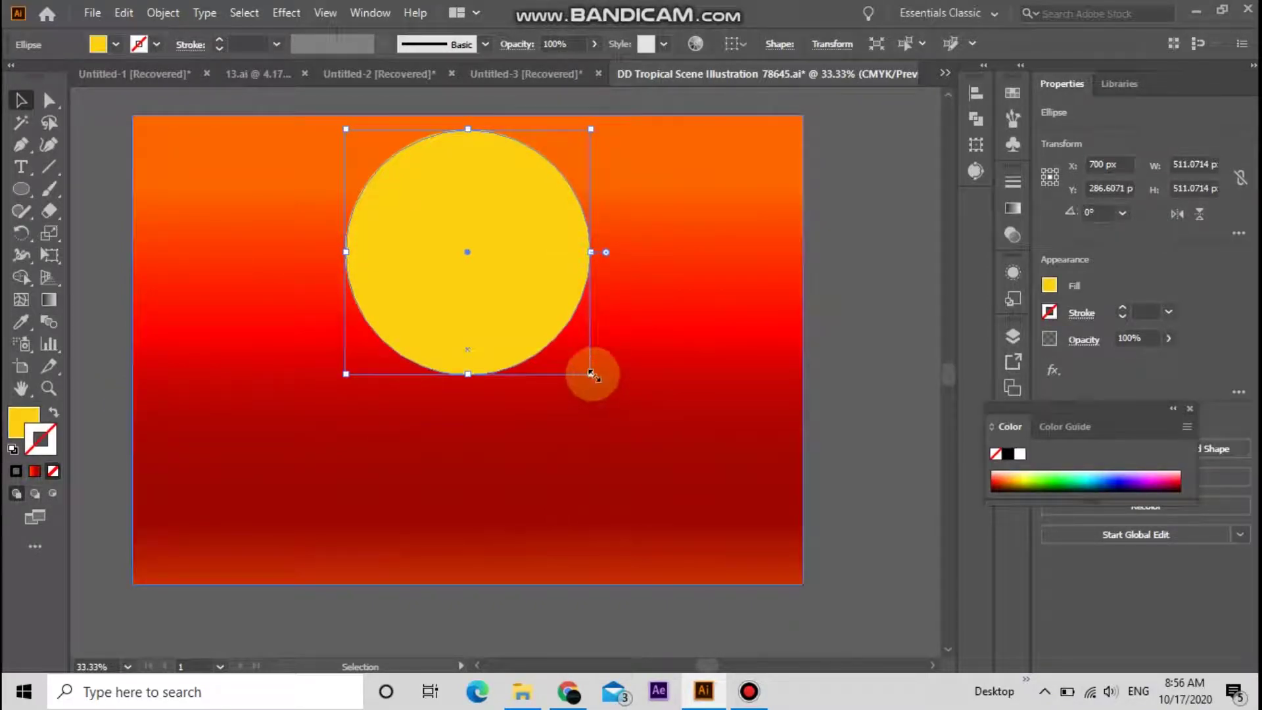
Enlarge the sun to 555 × 555 px and shift it slightly left and up
{"action": "left_click_drag", "start_coordinate": [591, 373], "coordinate": [634, 395]}
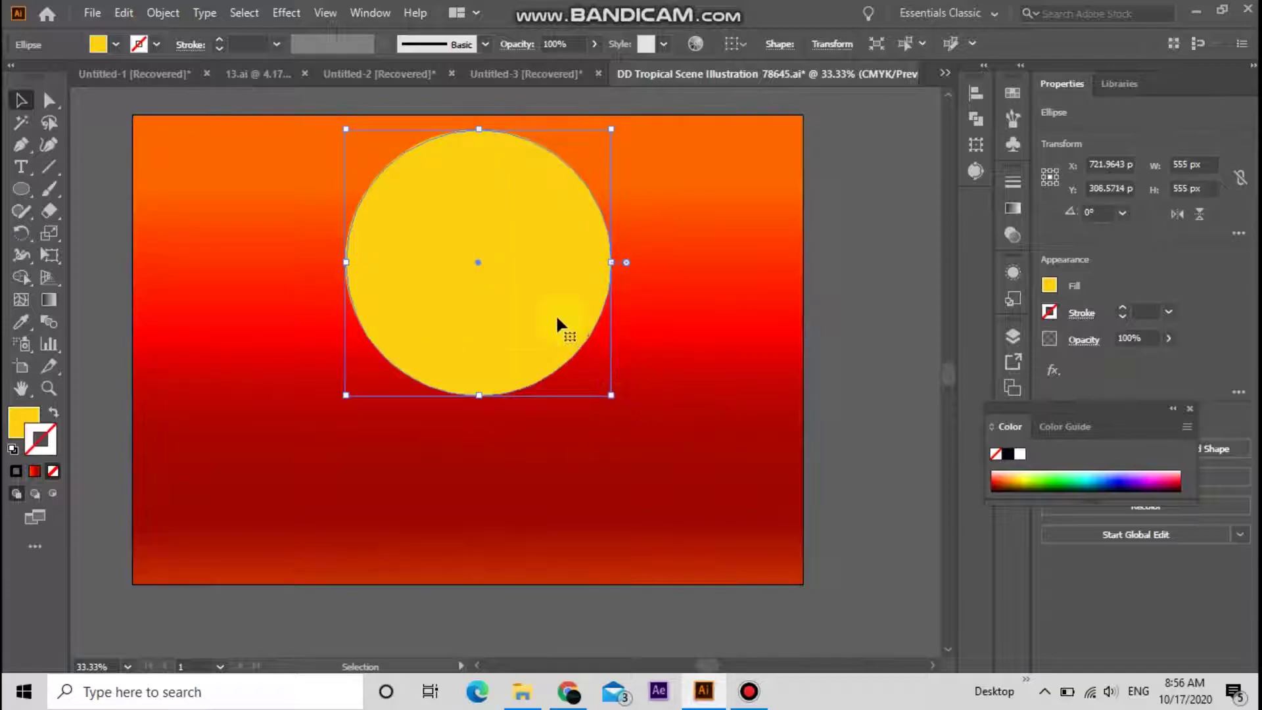
{"action": "left_click_drag", "start_coordinate": [557, 322], "coordinate": [537, 322]}
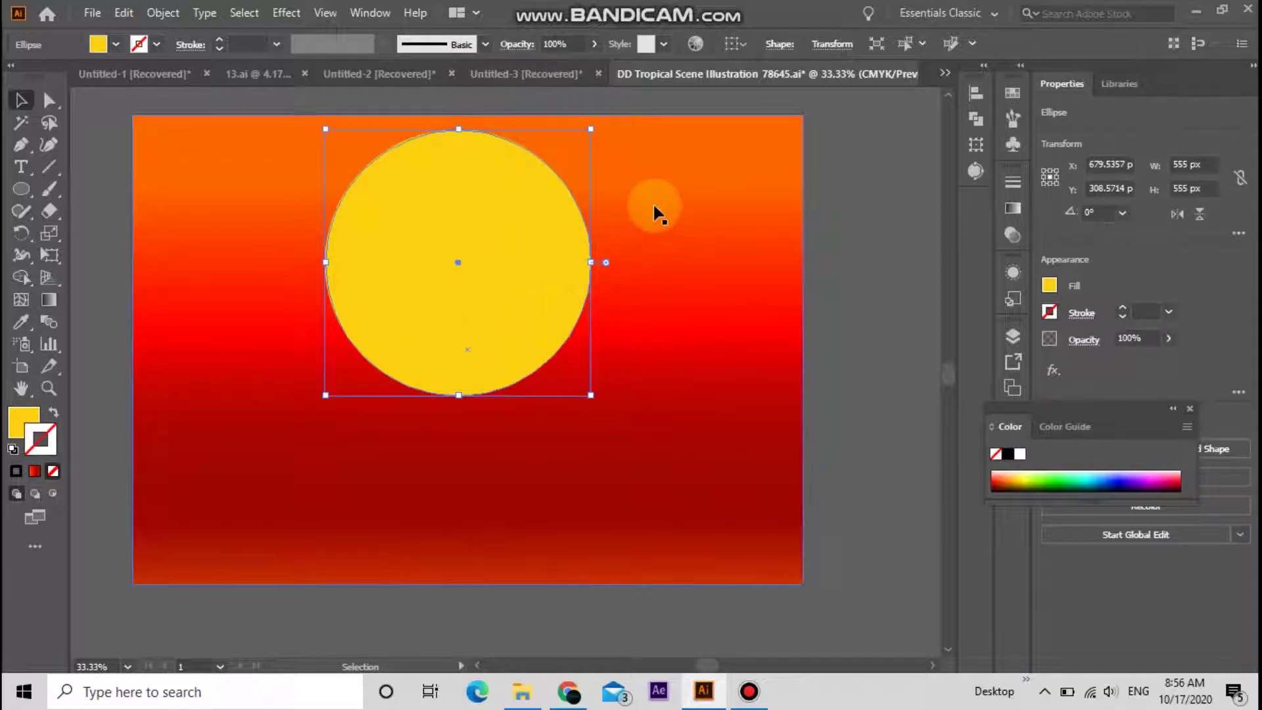
{"action": "key", "text": "Up"}
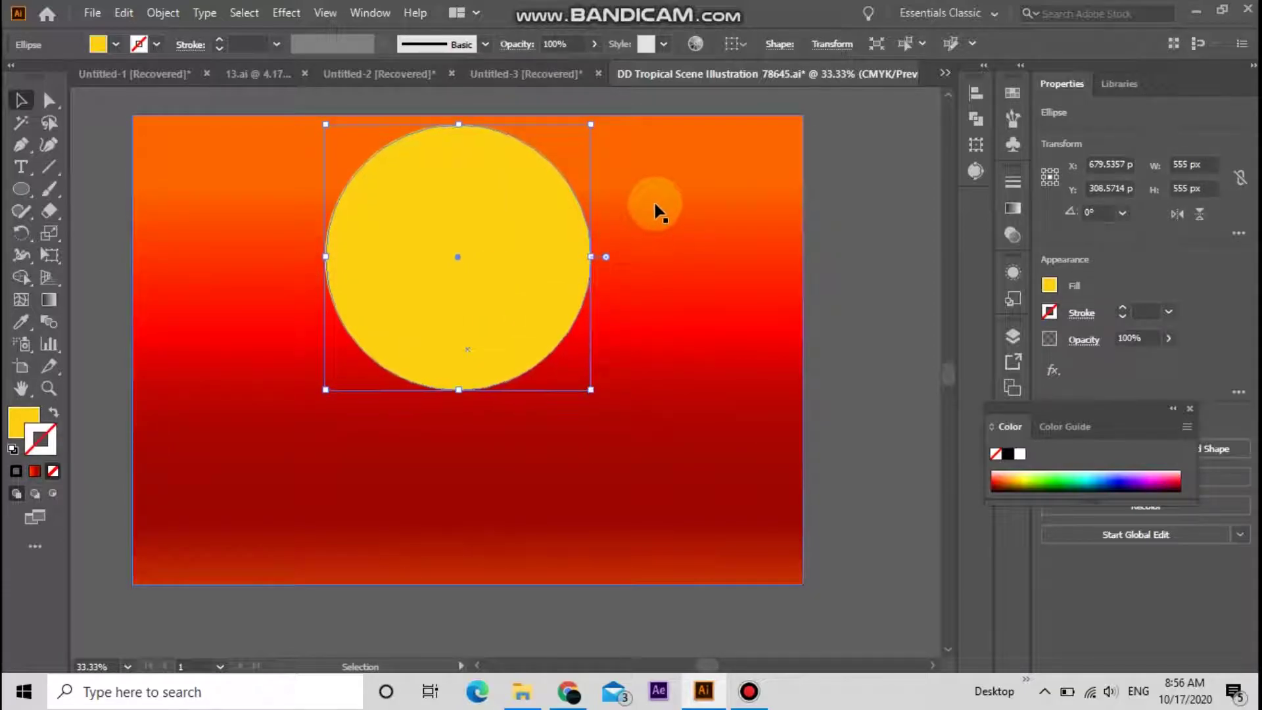
{"action": "key", "text": "Up"}
{"action": "left_click_drag", "start_coordinate": [750, 415], "coordinate": [483, 133]}
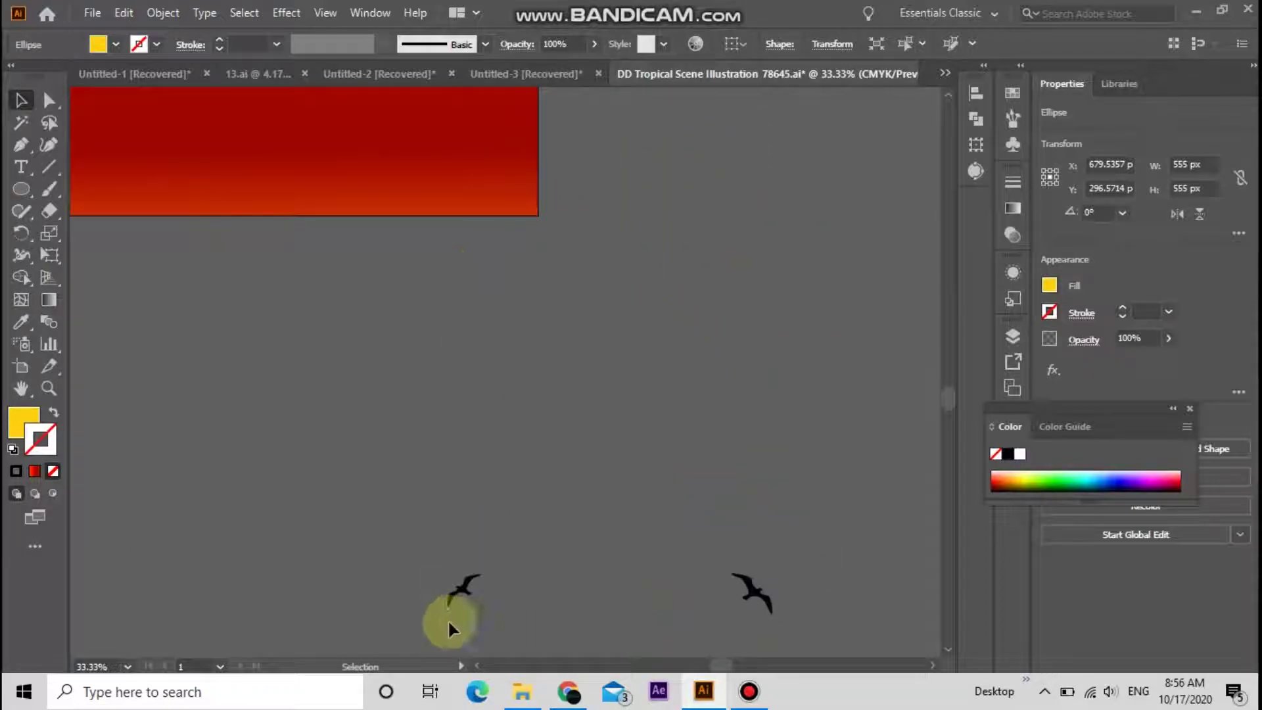
Paste the black bird pair over the sun, scale it up slightly and place it beside the sun
{"action": "left_click", "coordinate": [775, 643]}
{"action": "scroll", "coordinate": [498, 390], "scroll_direction": "up", "scroll_amount": 10}
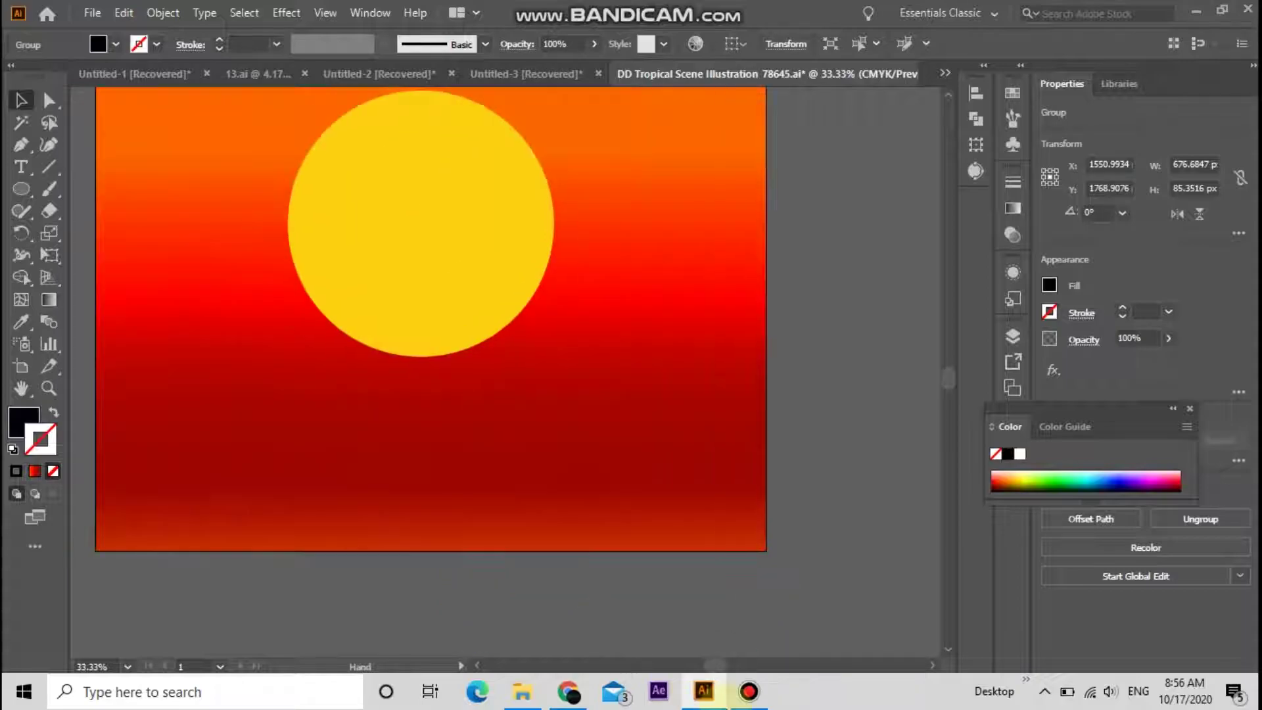
{"action": "scroll", "coordinate": [689, 463], "scroll_direction": "left", "scroll_amount": 2}
{"action": "scroll", "coordinate": [677, 493], "scroll_direction": "up", "scroll_amount": 2}
{"action": "scroll", "coordinate": [676, 492], "scroll_direction": "up", "scroll_amount": 2}
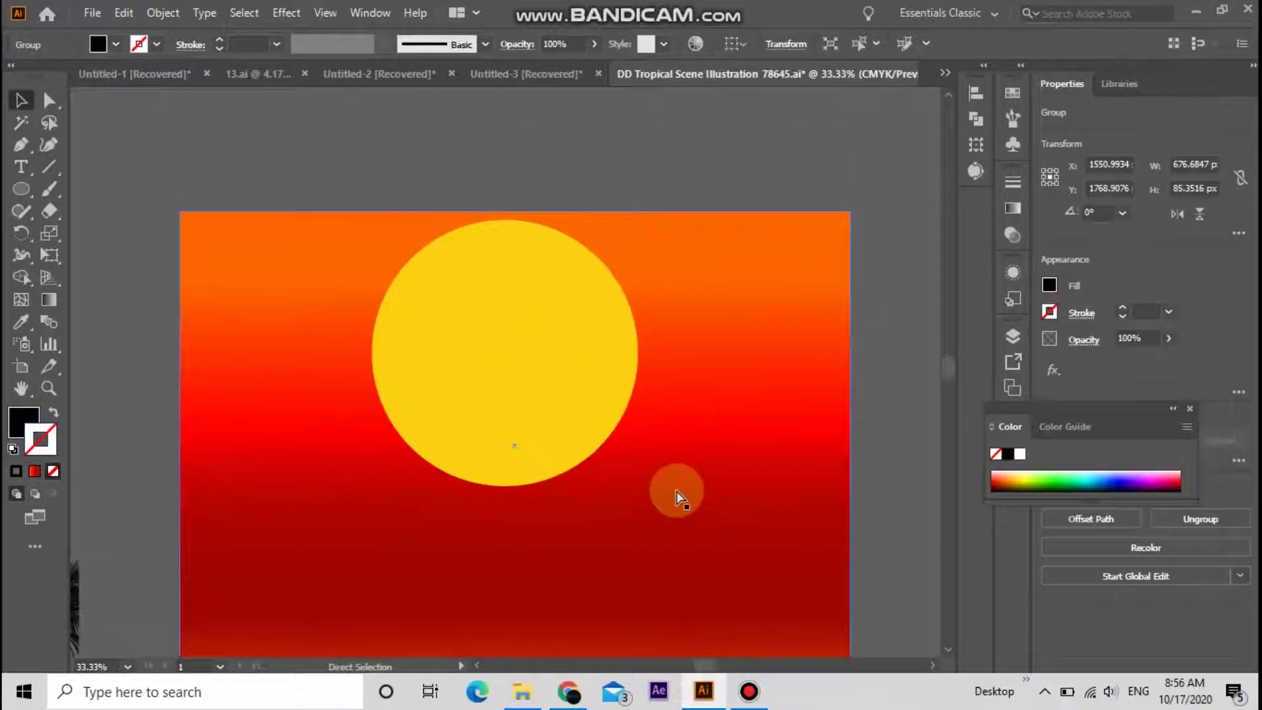
{"action": "key", "text": "ctrl+v"}
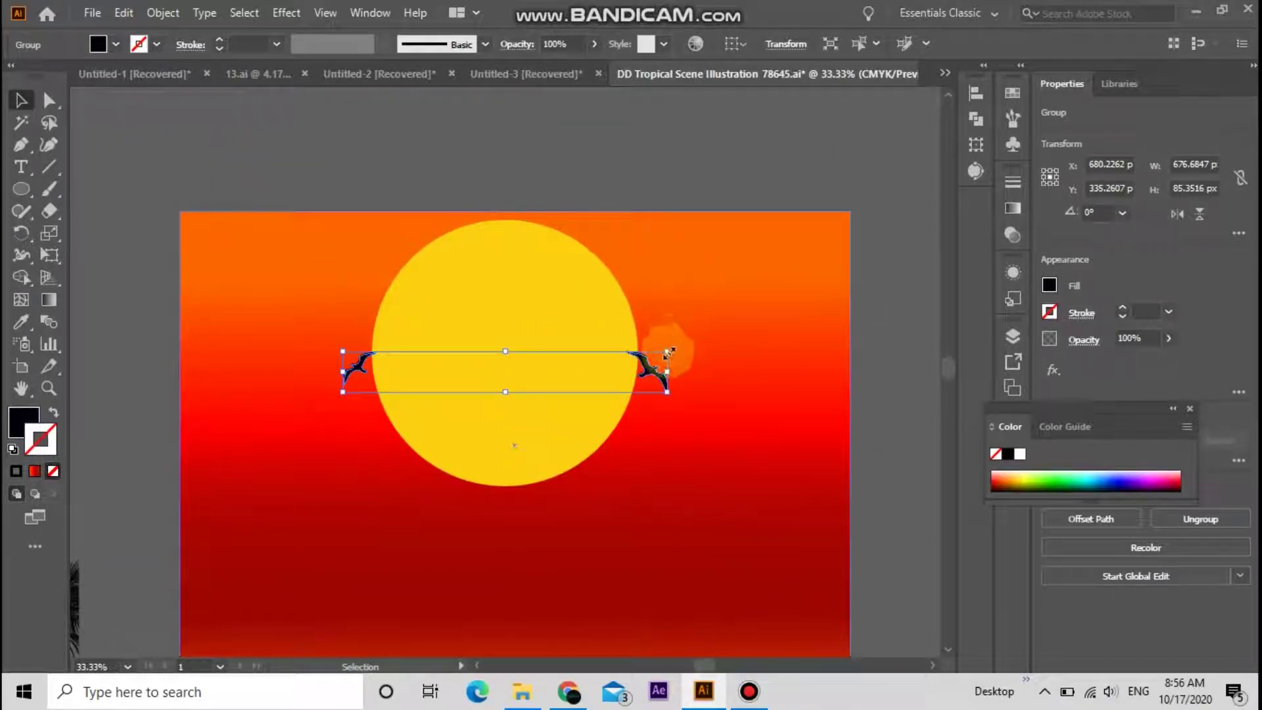
{"action": "left_click_drag", "start_coordinate": [670, 352], "coordinate": [724, 344]}
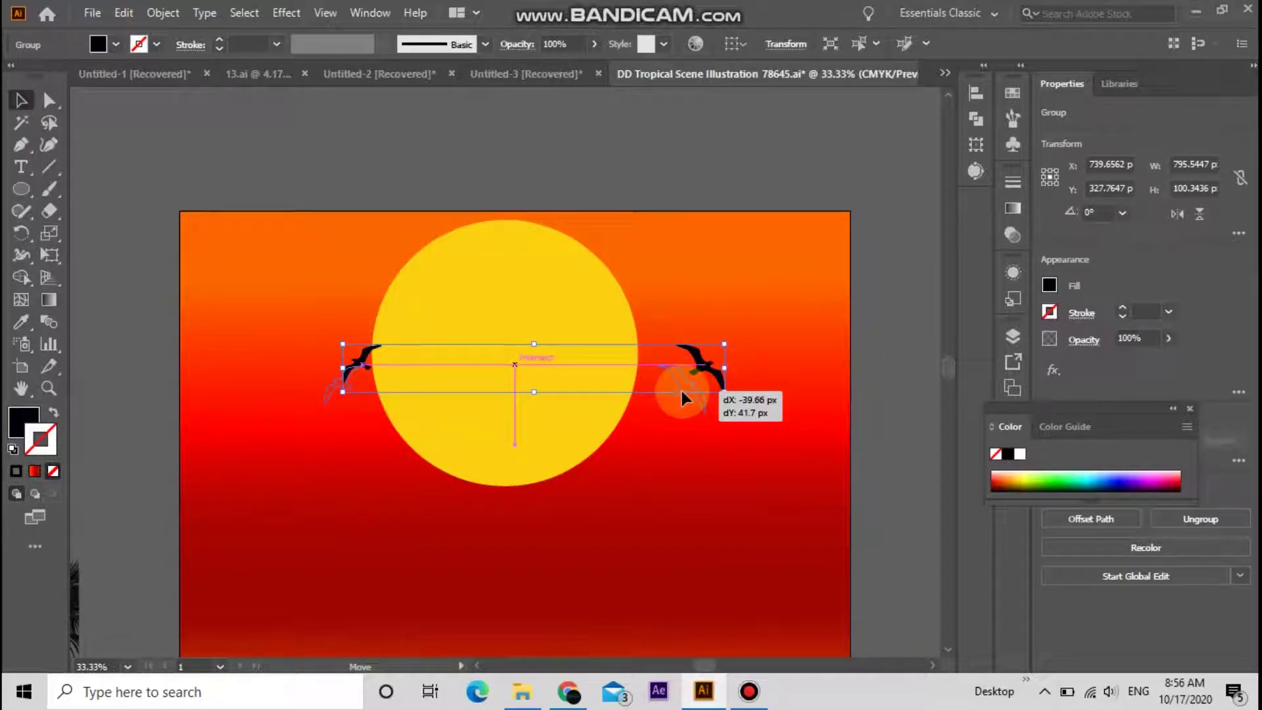
{"action": "left_click_drag", "start_coordinate": [689, 383], "coordinate": [681, 388]}
{"action": "left_click", "coordinate": [823, 428]}
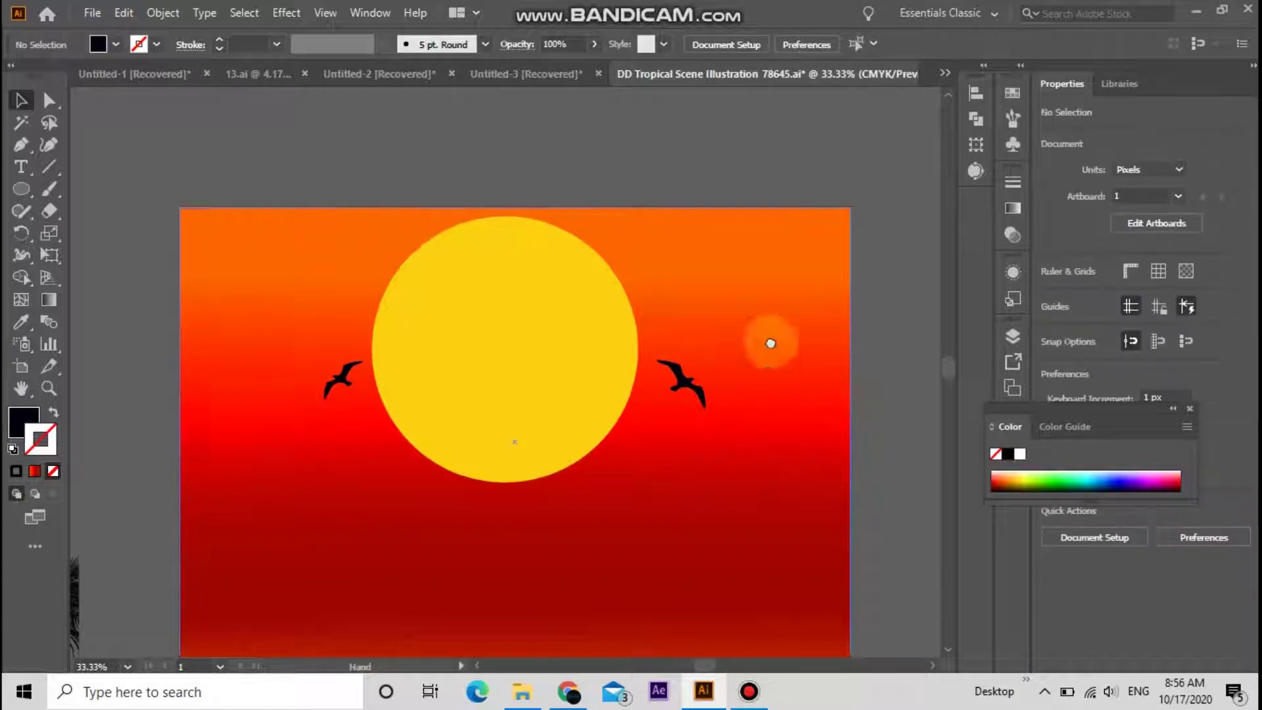
{"action": "left_click_drag", "start_coordinate": [753, 441], "coordinate": [756, 330]}
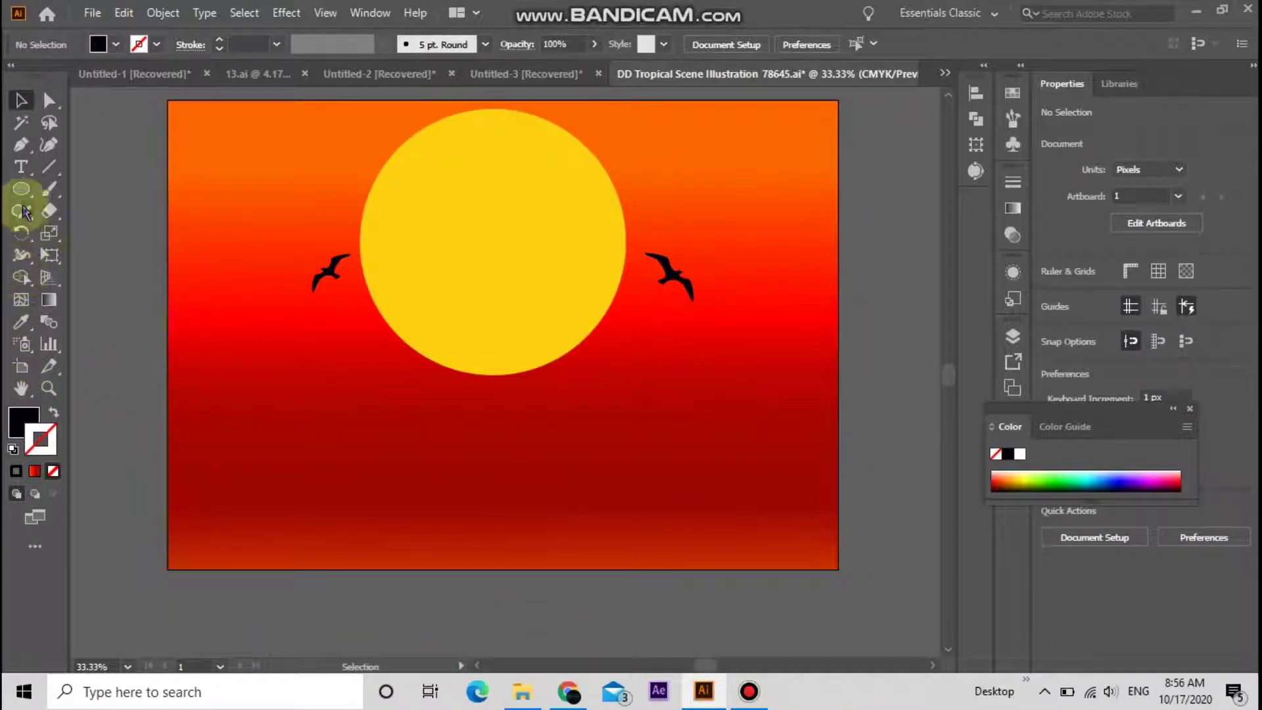
Start the Pen outline of the hills along the left, bottom and right edges, with the rightmost dip
{"action": "left_click", "coordinate": [171, 478]}
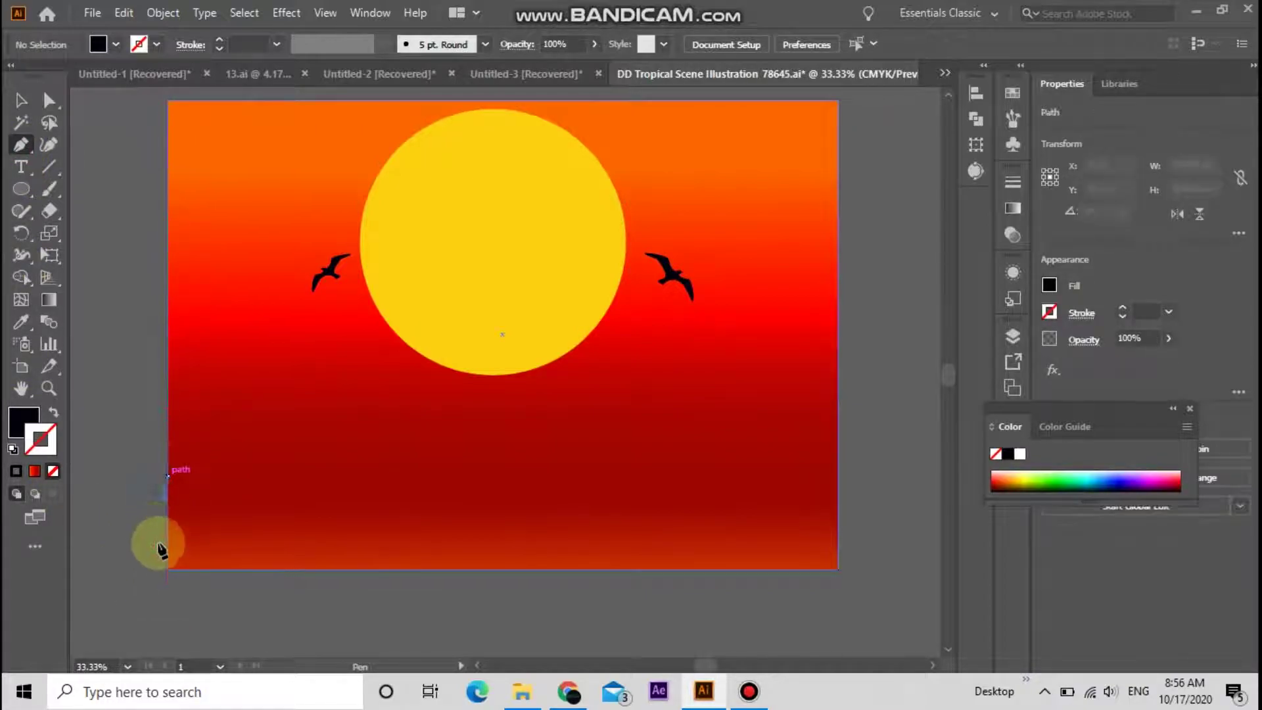
{"action": "left_click", "coordinate": [170, 569]}
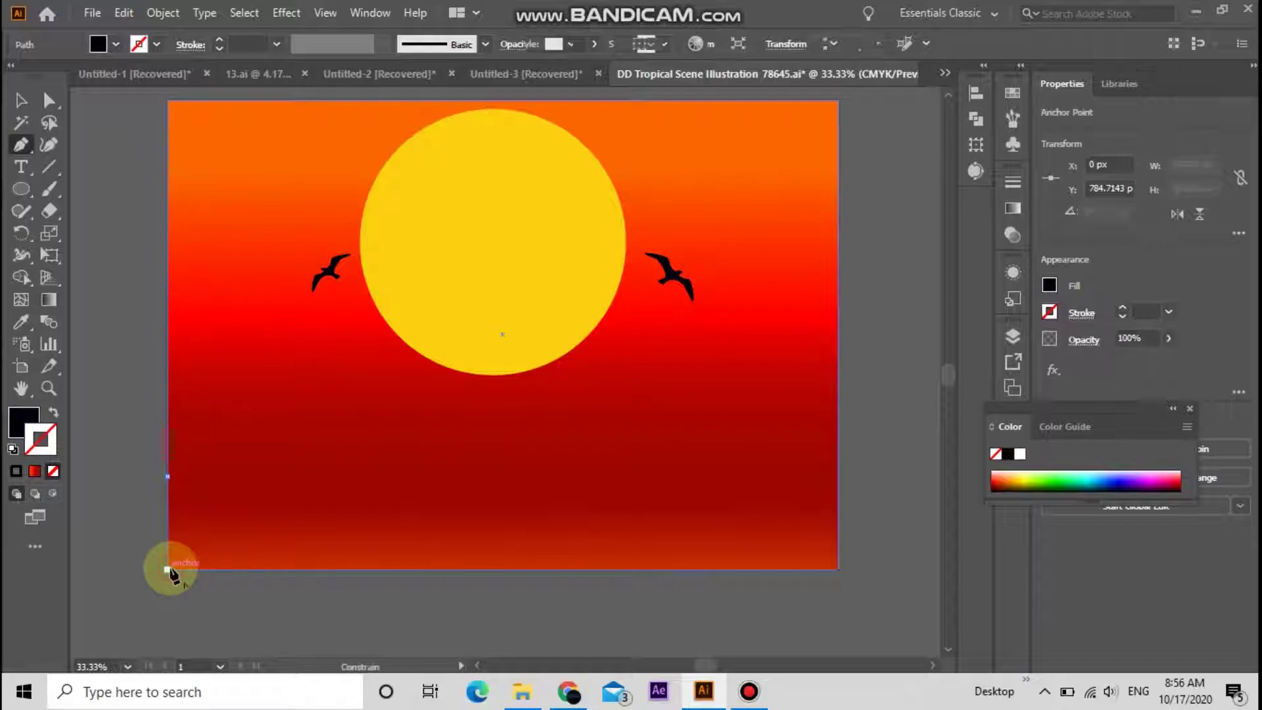
{"action": "left_click", "coordinate": [835, 569]}
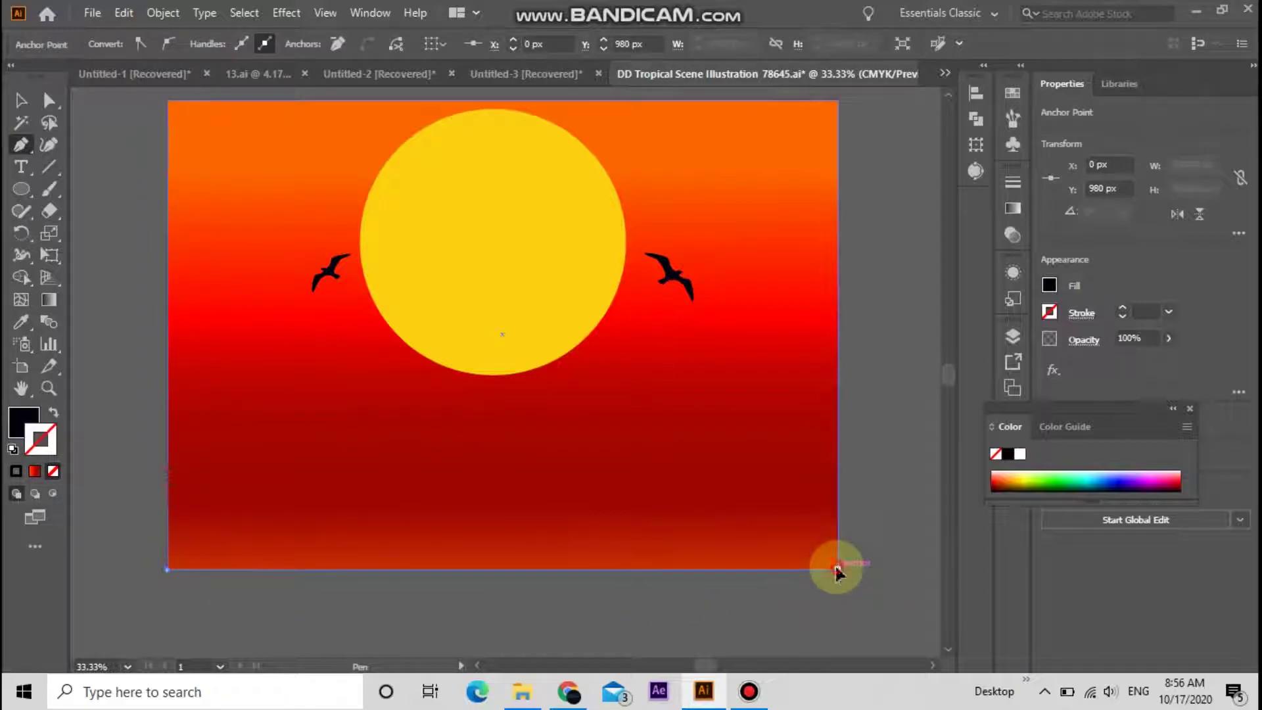
{"action": "left_click", "coordinate": [838, 486]}
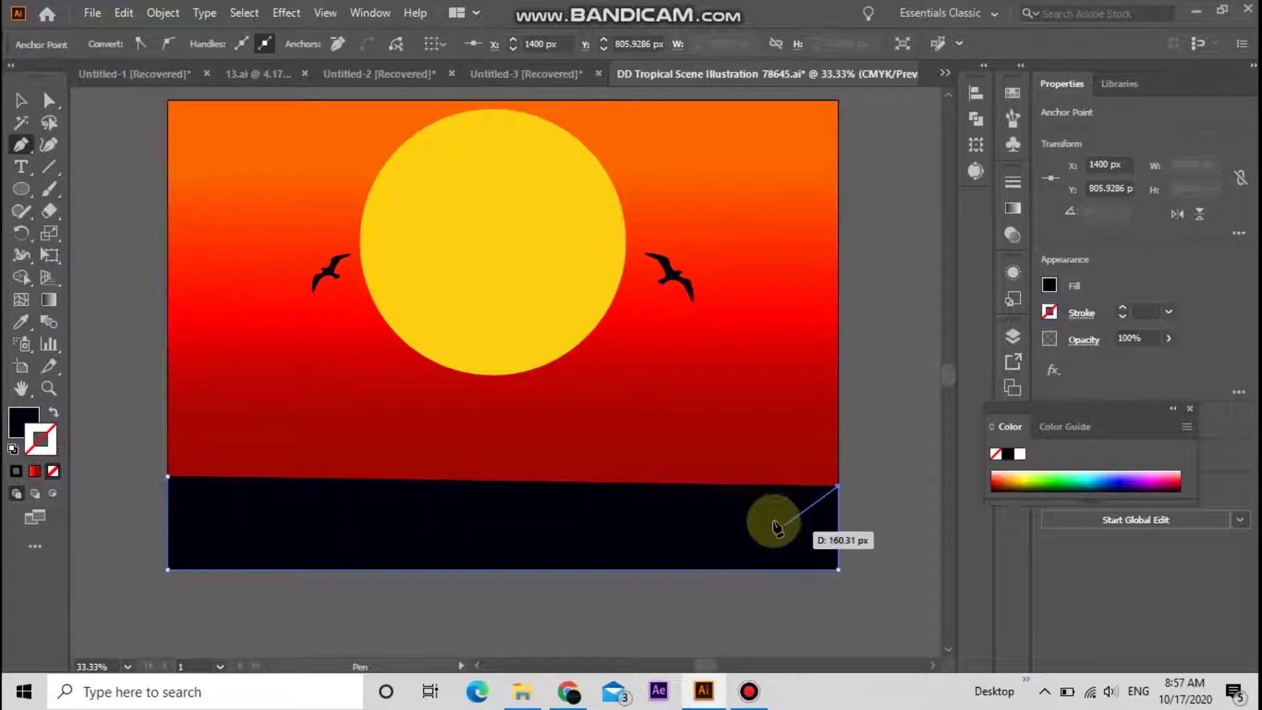
{"action": "left_click_drag", "start_coordinate": [746, 544], "coordinate": [745, 602]}
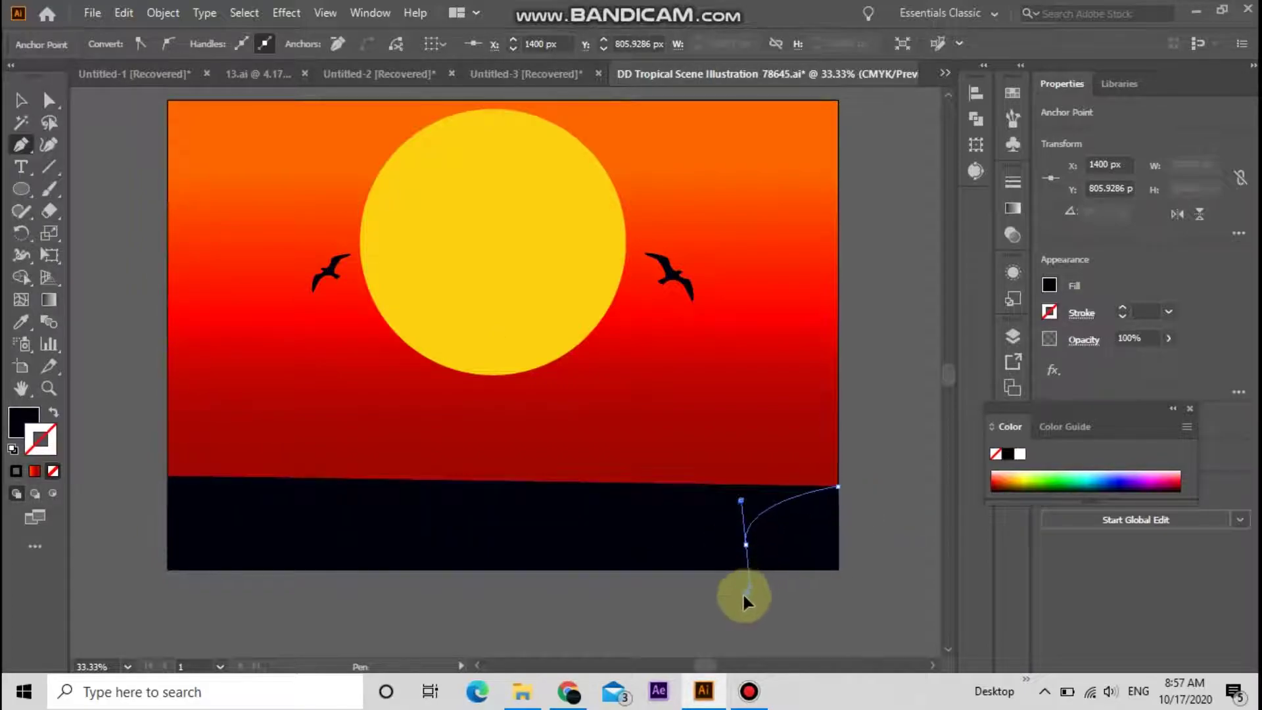
{"action": "left_click", "coordinate": [743, 551]}
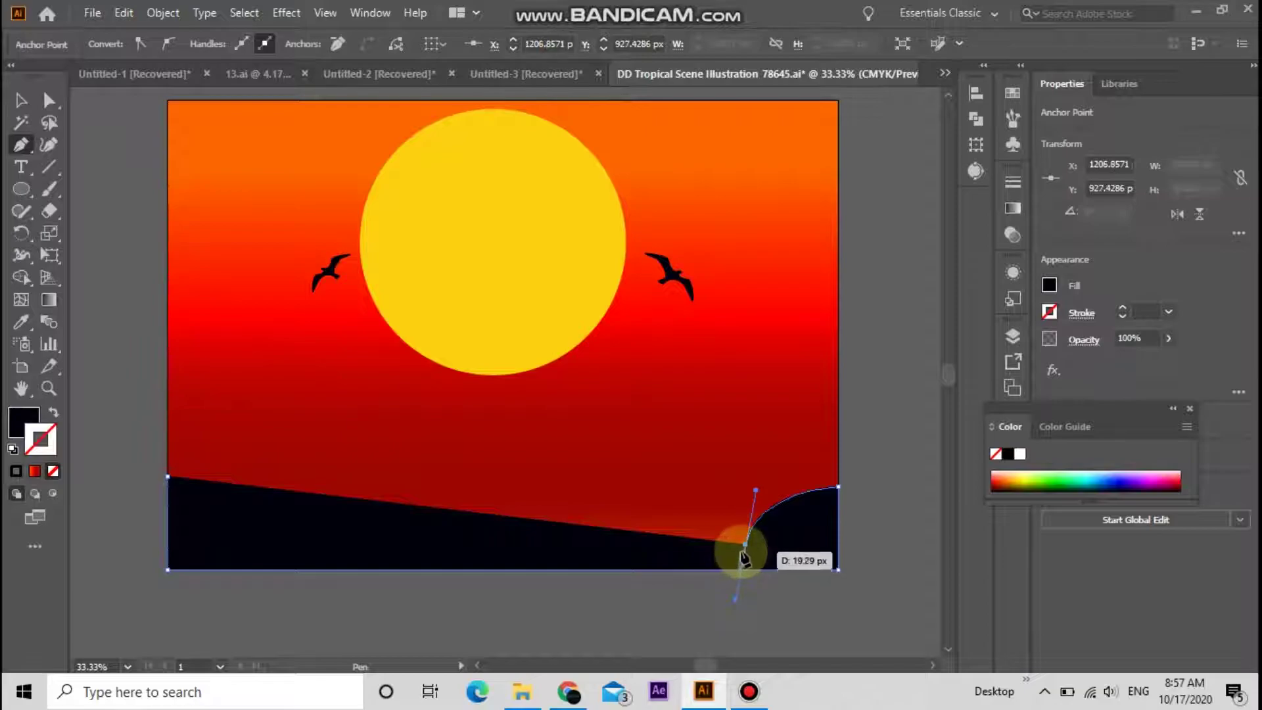
Curve the middle and left hills back to the start point, closing the black hill shape
{"action": "left_click_drag", "start_coordinate": [731, 551], "coordinate": [694, 494]}
{"action": "left_click_drag", "start_coordinate": [608, 488], "coordinate": [647, 472]}
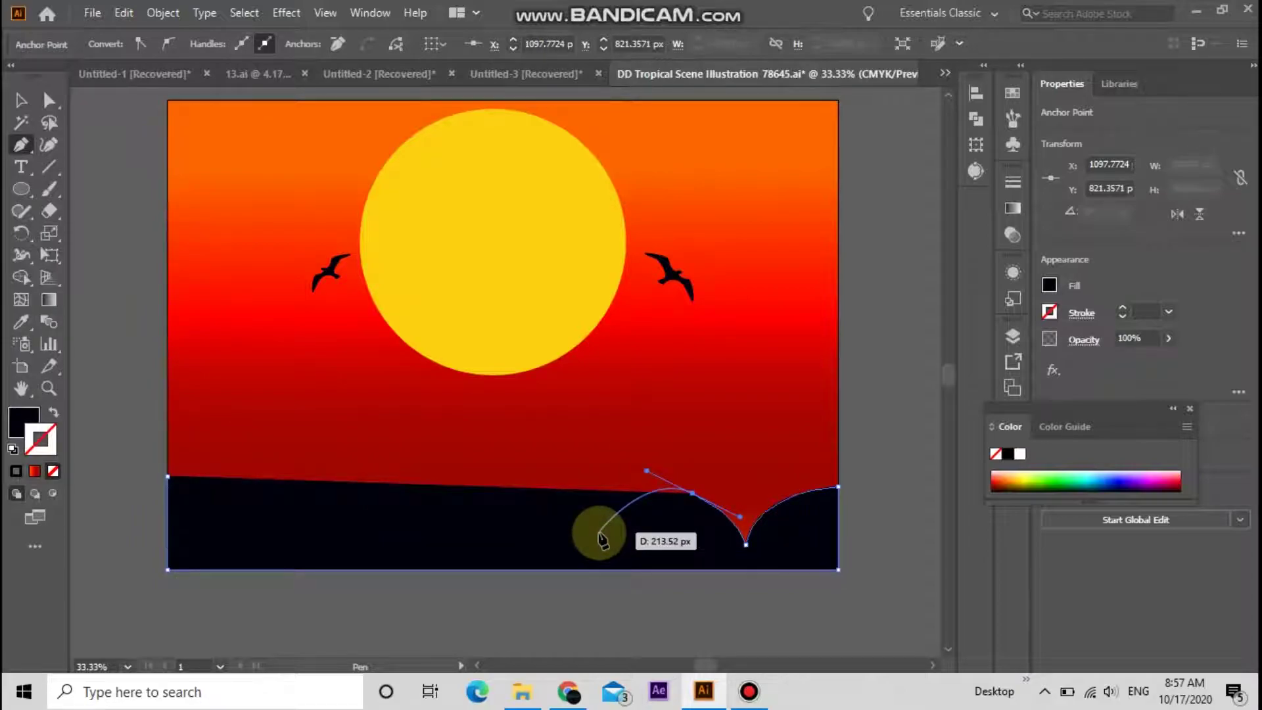
{"action": "mouse_move", "coordinate": [599, 533]}
{"action": "left_mouse_down"}
{"action": "mouse_move", "coordinate": [534, 478]}
{"action": "mouse_move", "coordinate": [452, 490]}
{"action": "left_mouse_up"}
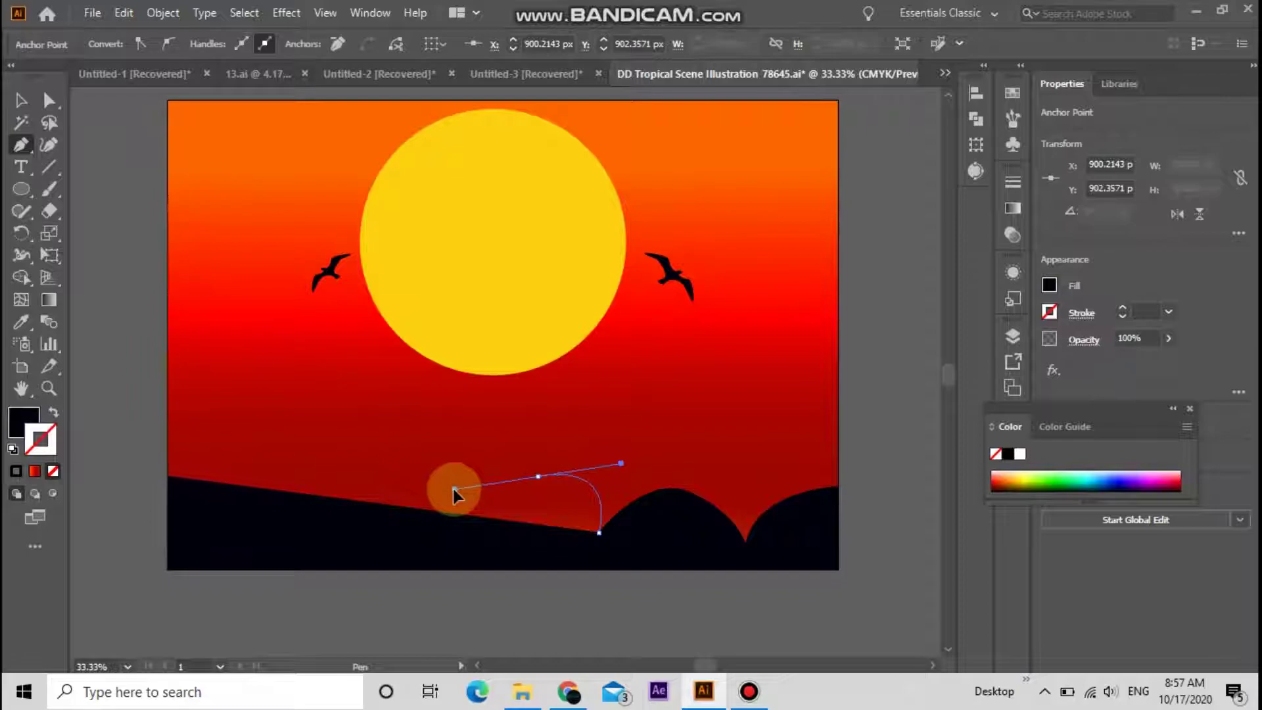
{"action": "left_click_drag", "start_coordinate": [453, 489], "coordinate": [455, 484]}
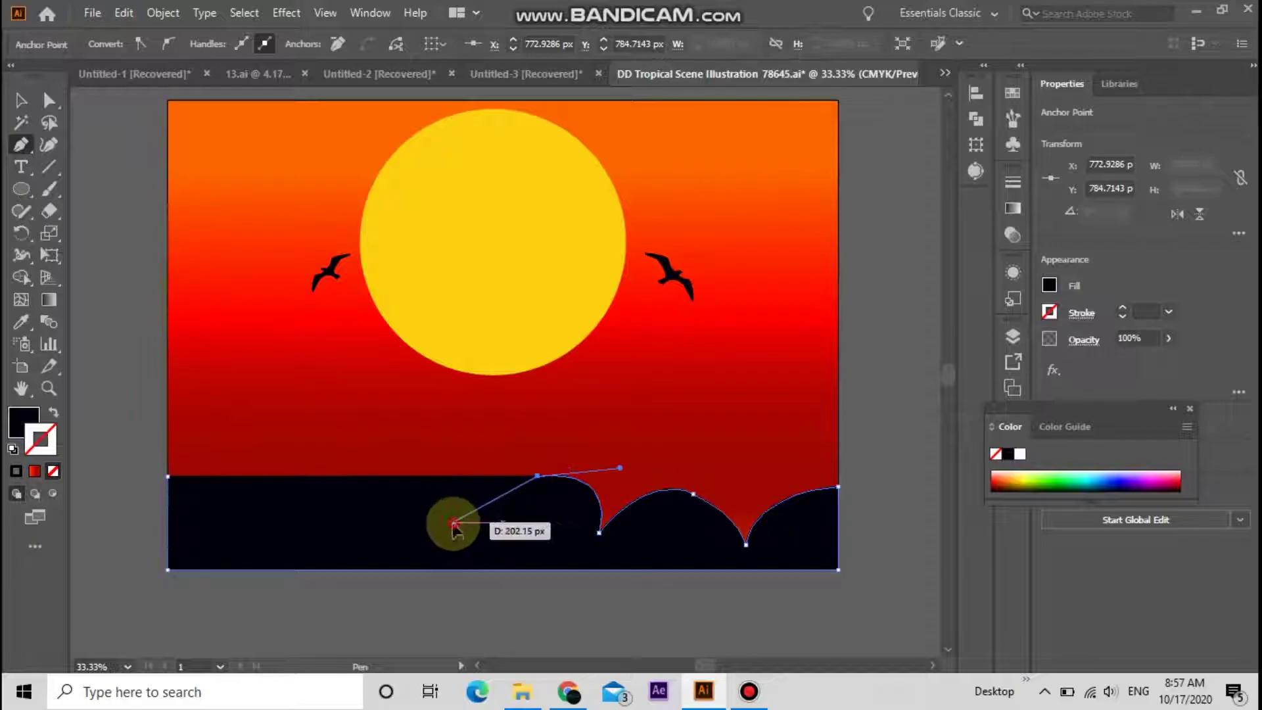
{"action": "left_click_drag", "start_coordinate": [453, 523], "coordinate": [448, 556]}
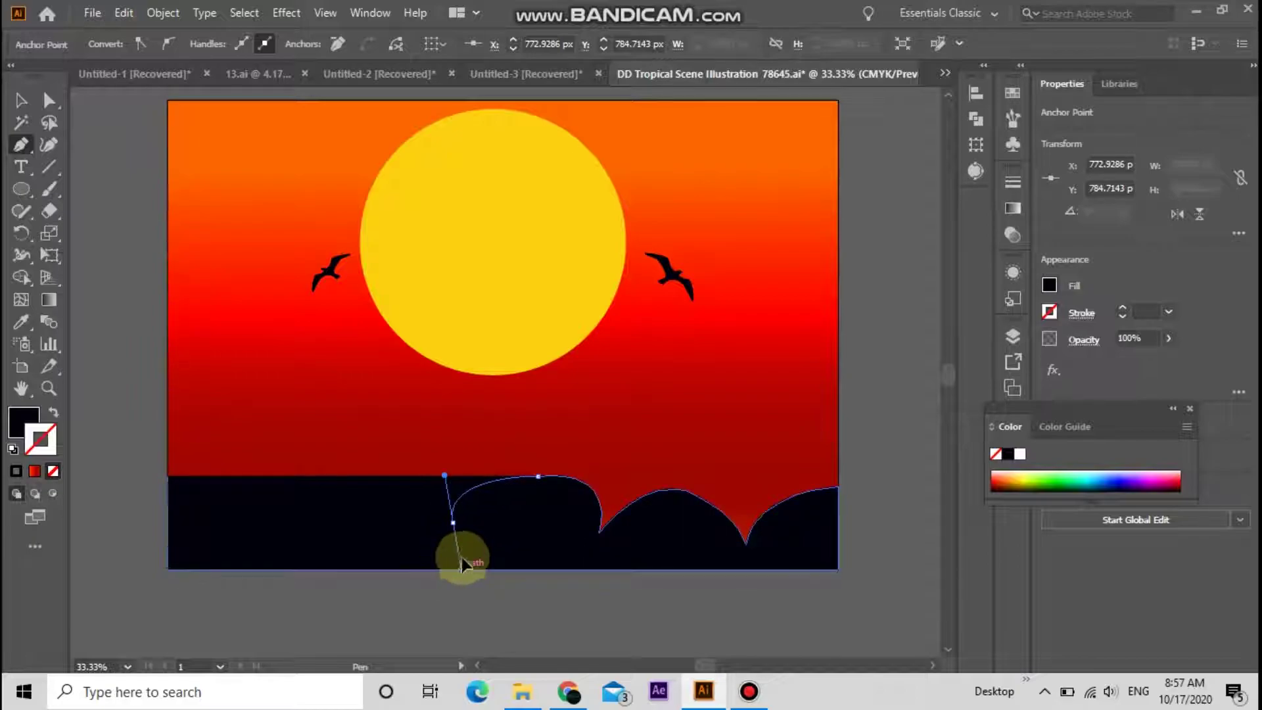
{"action": "key", "text": "ctrl+z"}
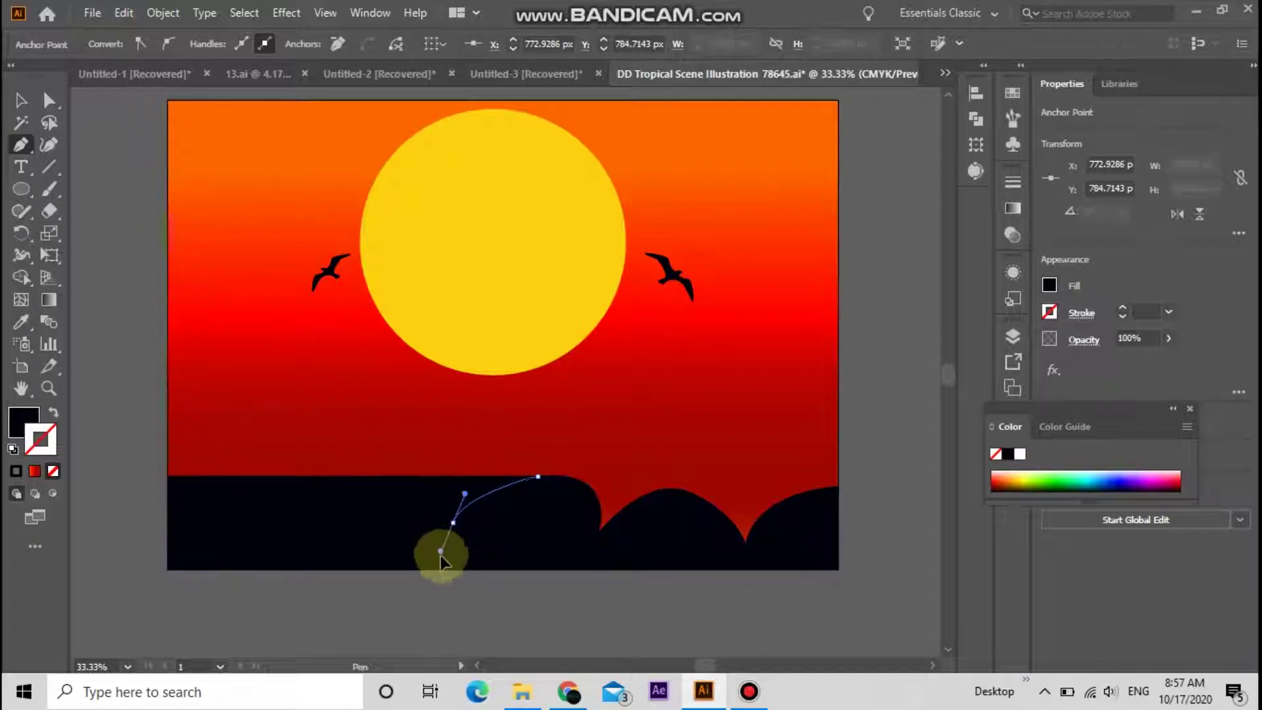
{"action": "left_click_drag", "start_coordinate": [440, 555], "coordinate": [478, 578]}
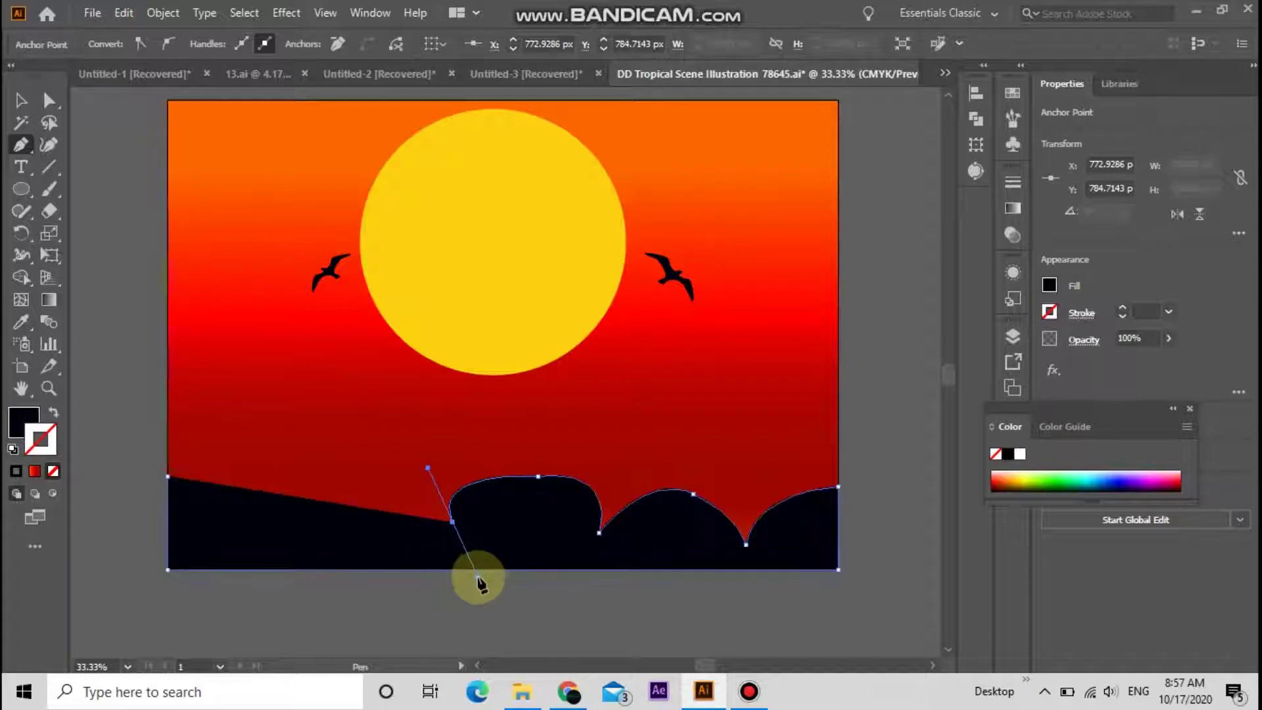
{"action": "left_click_drag", "start_coordinate": [453, 523], "coordinate": [298, 470]}
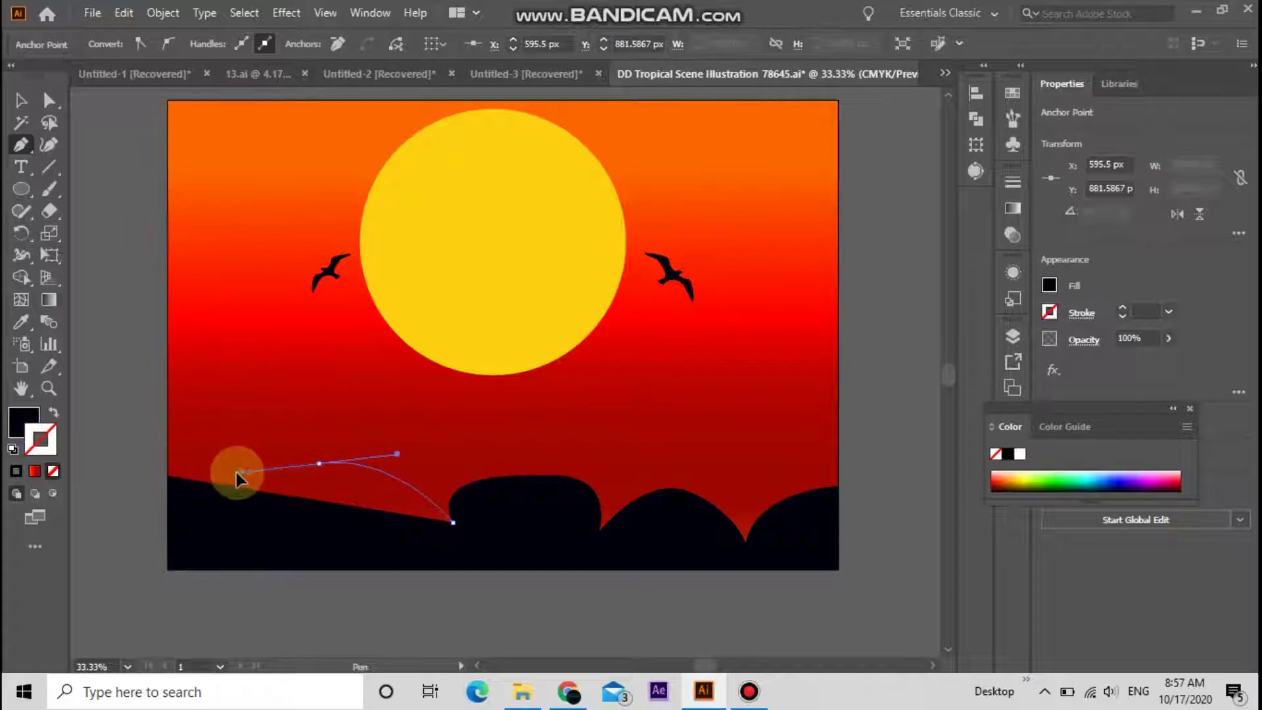
{"action": "left_click_drag", "start_coordinate": [169, 476], "coordinate": [177, 490]}
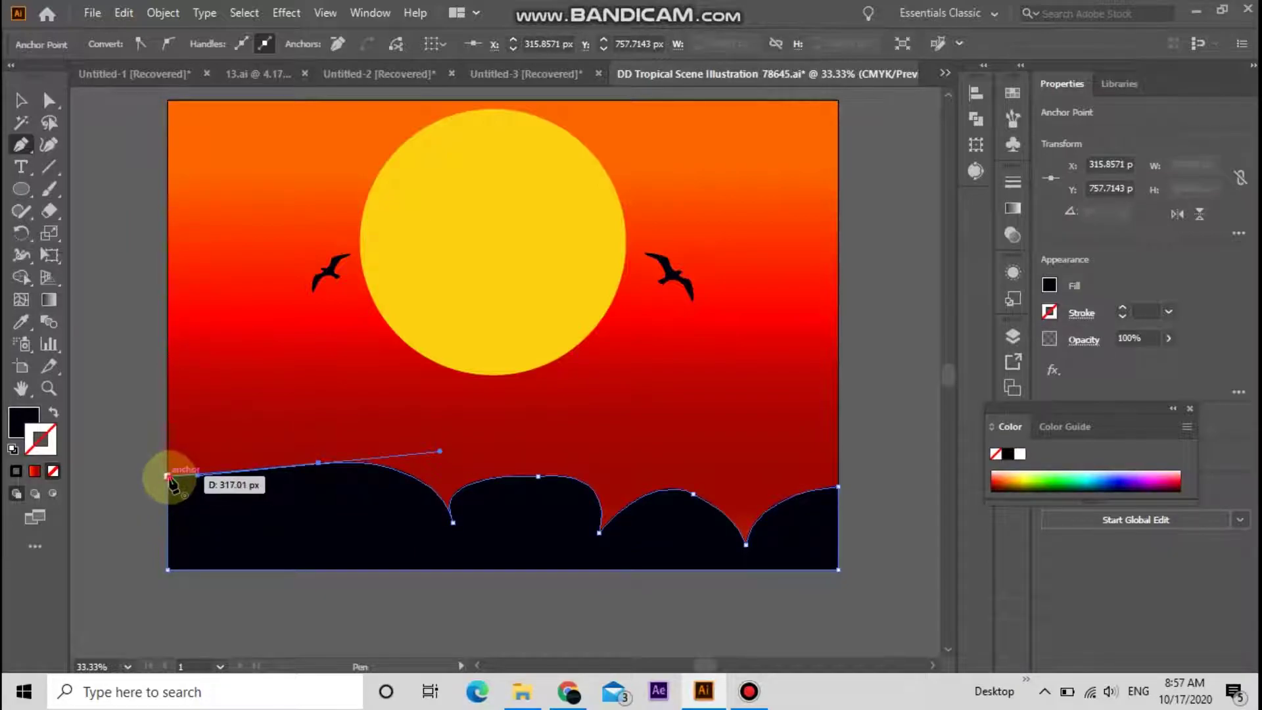
{"action": "left_click_drag", "start_coordinate": [176, 487], "coordinate": [179, 491]}
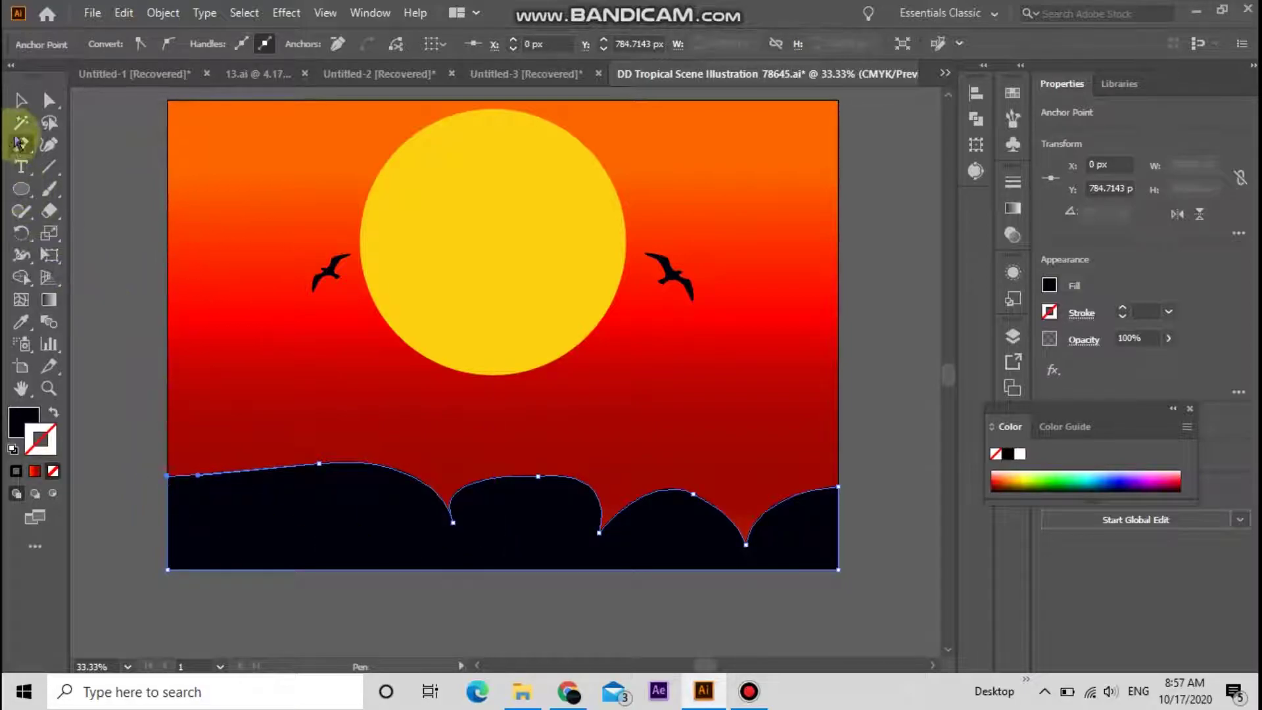
Shorten the hill shape to about 209 px tall and pan to the palm-tree artwork
{"action": "left_click", "coordinate": [145, 316]}
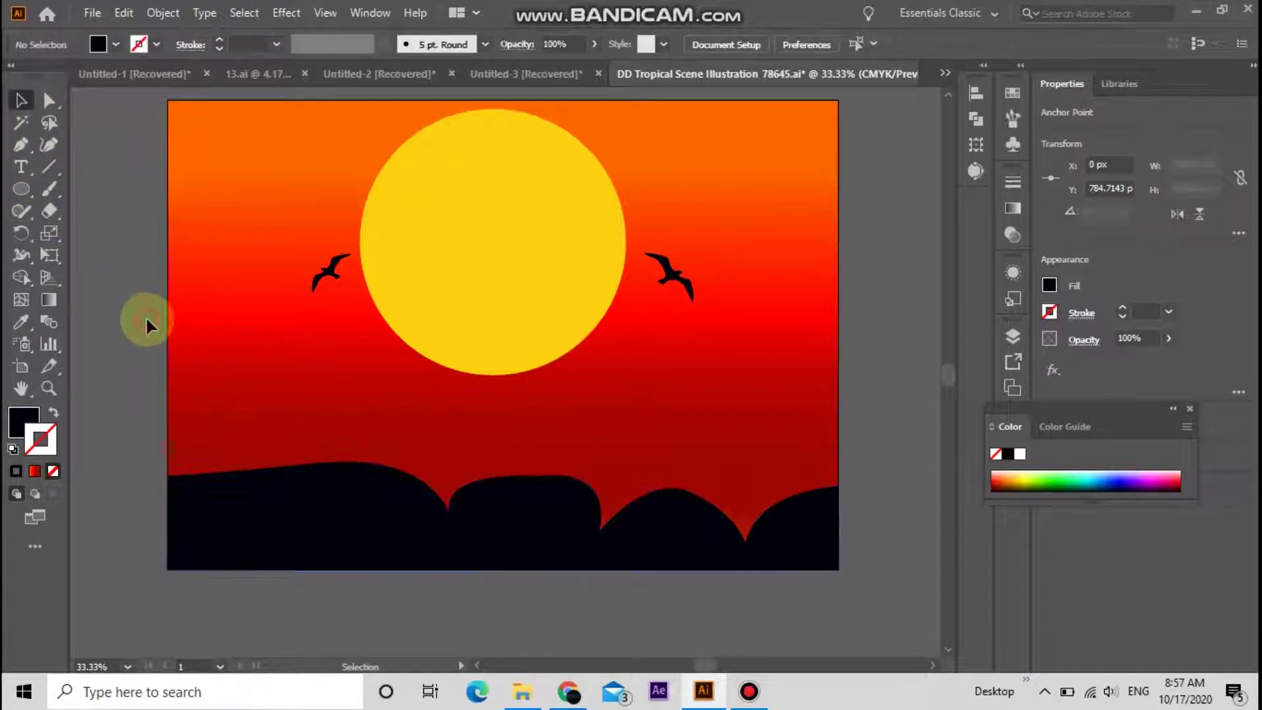
{"action": "left_click", "coordinate": [349, 549]}
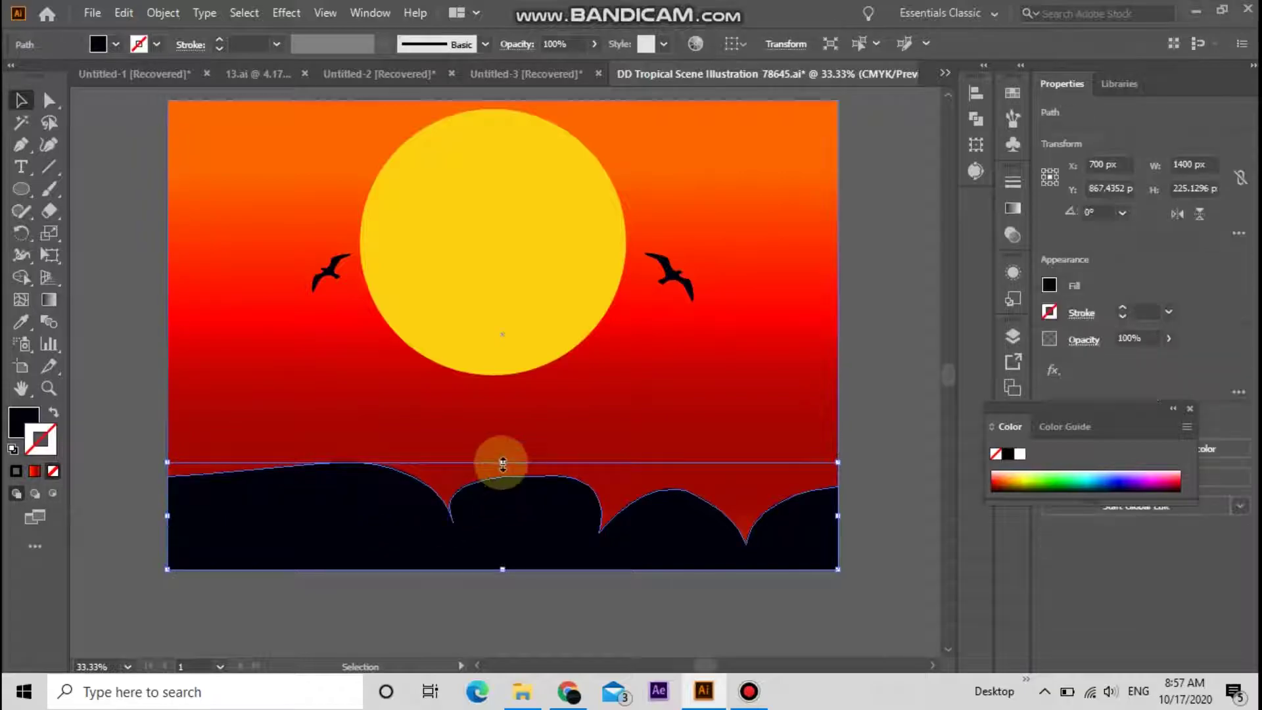
{"action": "left_click_drag", "start_coordinate": [503, 466], "coordinate": [503, 474]}
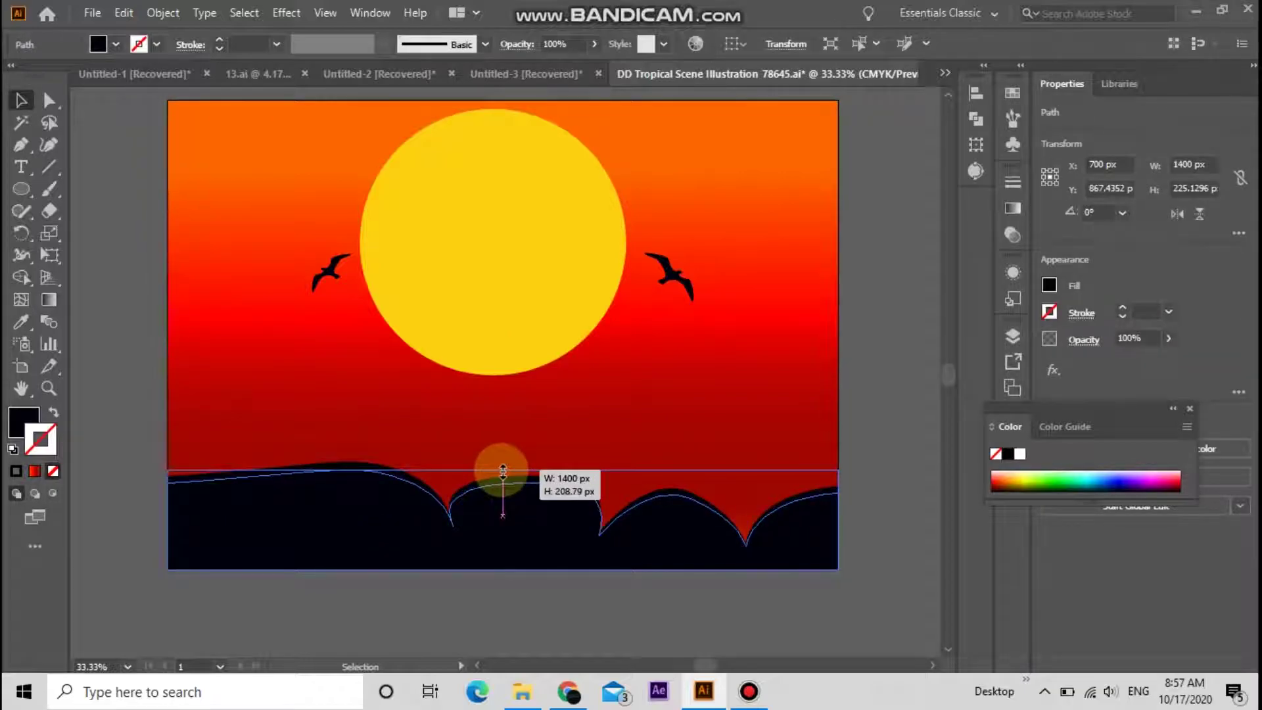
{"action": "left_click", "coordinate": [471, 613]}
{"action": "mouse_move", "coordinate": [344, 577]}
{"action": "left_mouse_down"}
{"action": "mouse_move", "coordinate": [393, 582]}
{"action": "mouse_move", "coordinate": [288, 516]}
{"action": "left_mouse_up"}
Paste the palm-tree group onto the sunset scene
{"action": "left_click", "coordinate": [159, 474]}
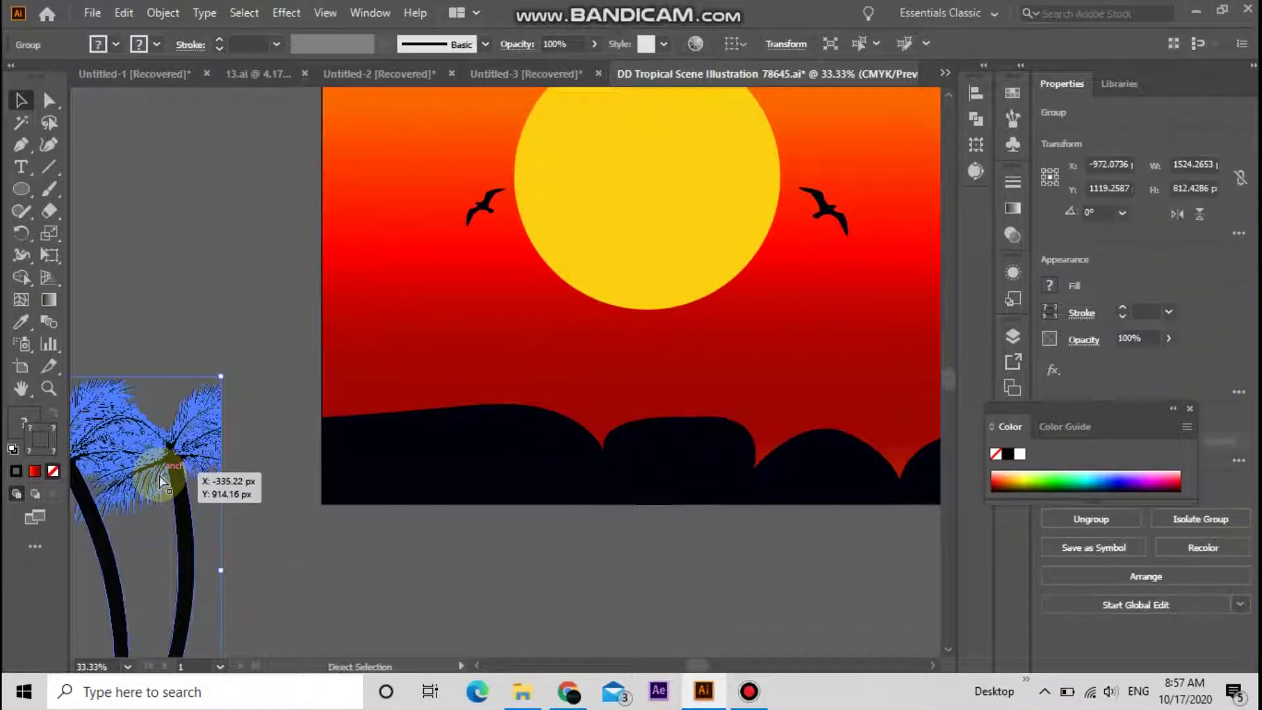
{"action": "left_click_drag", "start_coordinate": [338, 488], "coordinate": [136, 428]}
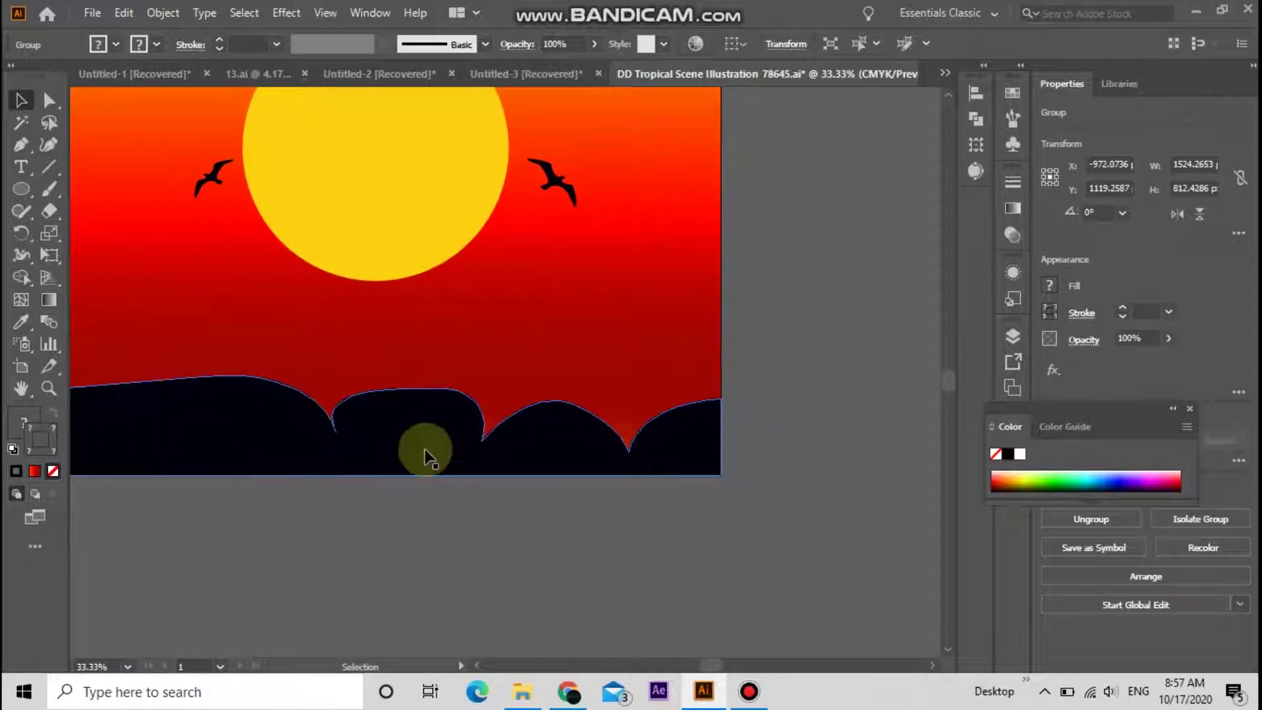
{"action": "left_click_drag", "start_coordinate": [423, 451], "coordinate": [485, 459]}
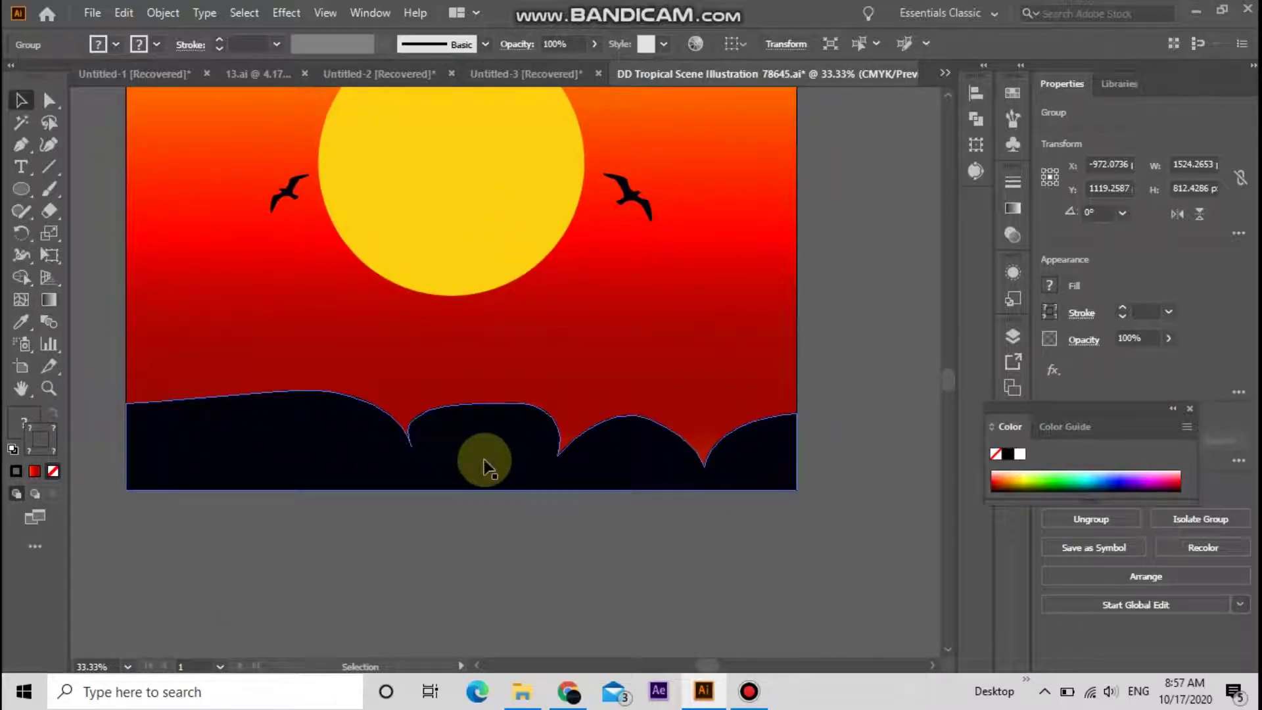
{"action": "key", "text": "ctrl+v"}
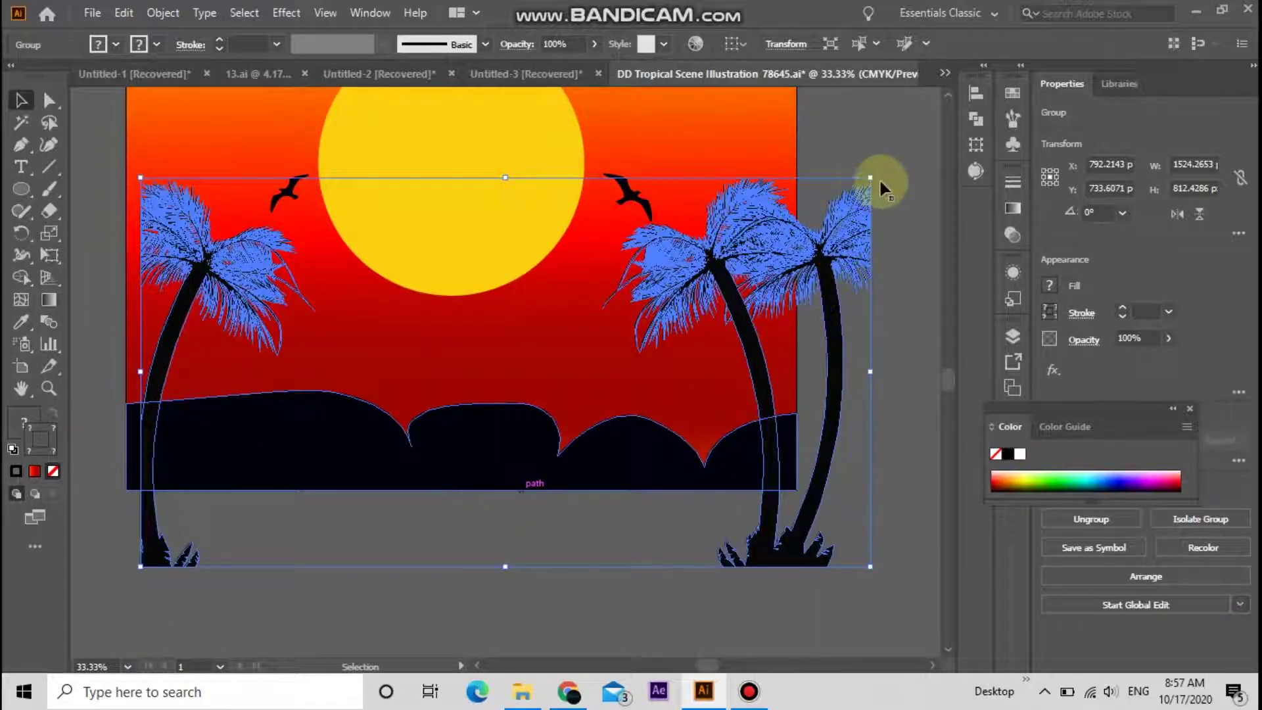
Resize the palm silhouettes to 1400 × 746 px and position them over the hills
{"action": "mouse_move", "coordinate": [870, 178]}
{"action": "left_mouse_down"}
{"action": "mouse_move", "coordinate": [803, 267]}
{"action": "mouse_move", "coordinate": [699, 269]}
{"action": "mouse_move", "coordinate": [754, 240]}
{"action": "left_mouse_up"}
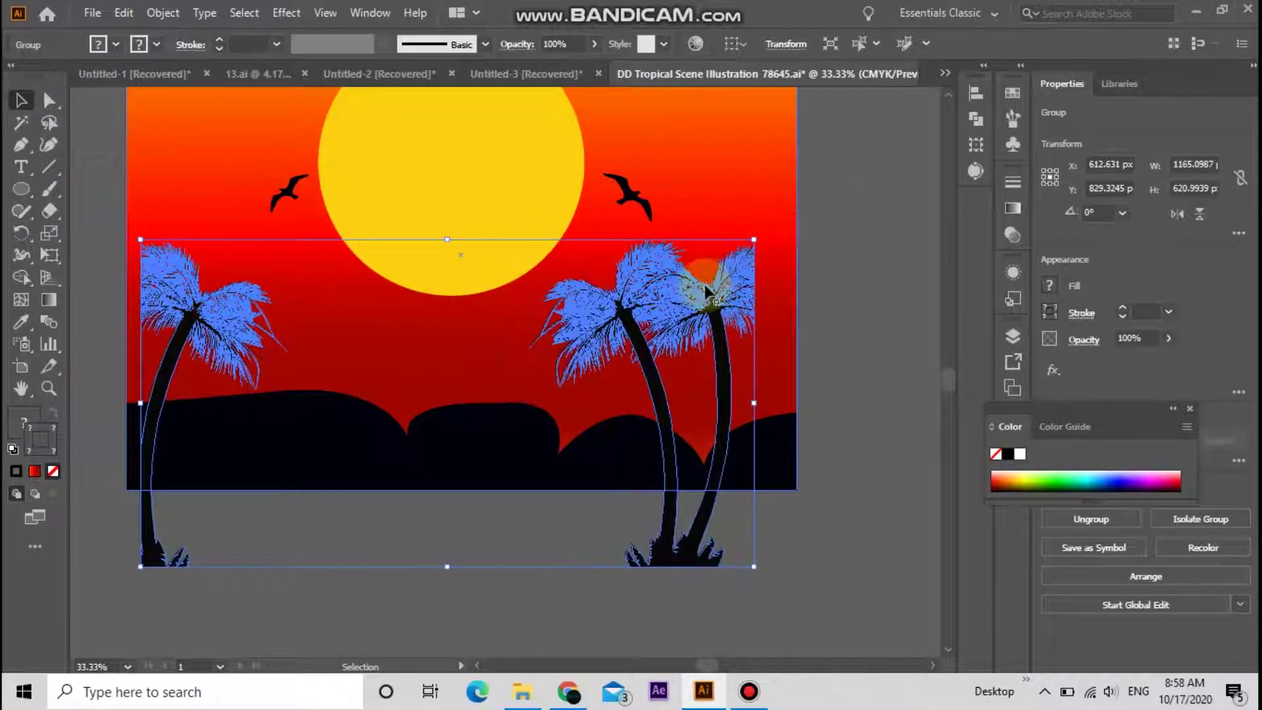
{"action": "left_click_drag", "start_coordinate": [701, 223], "coordinate": [708, 175]}
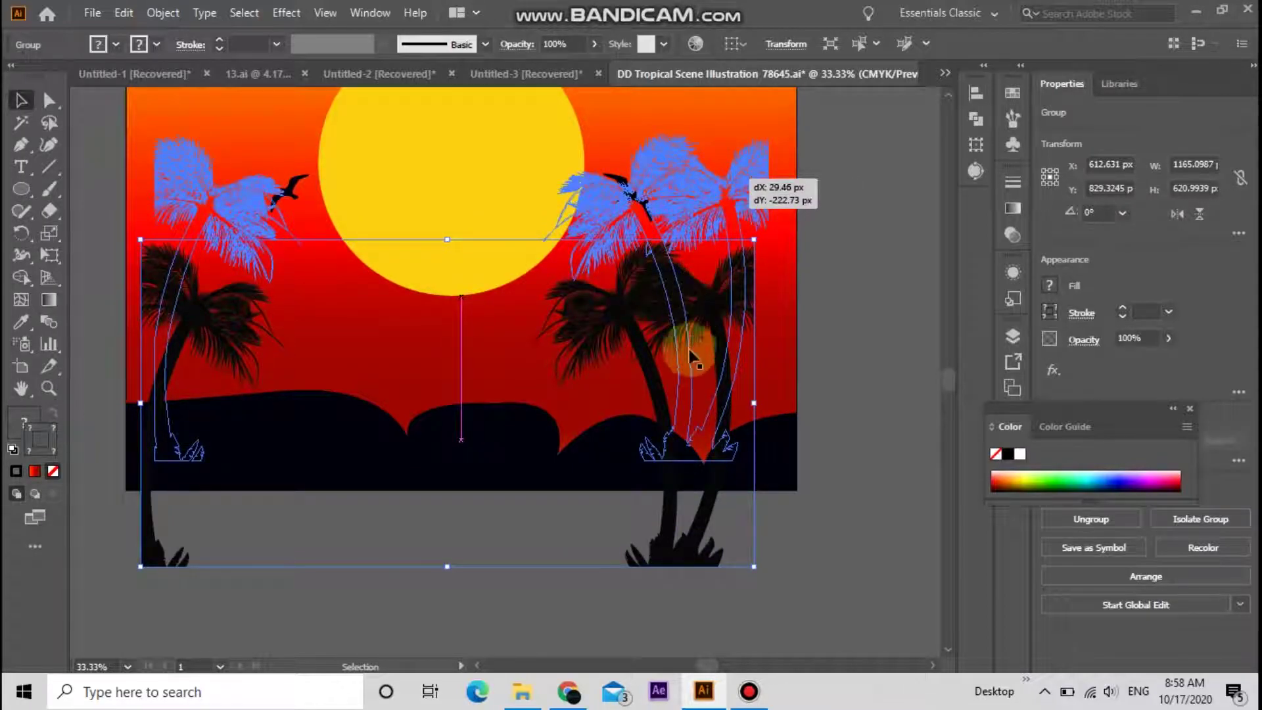
{"action": "left_click_drag", "start_coordinate": [701, 293], "coordinate": [692, 358]}
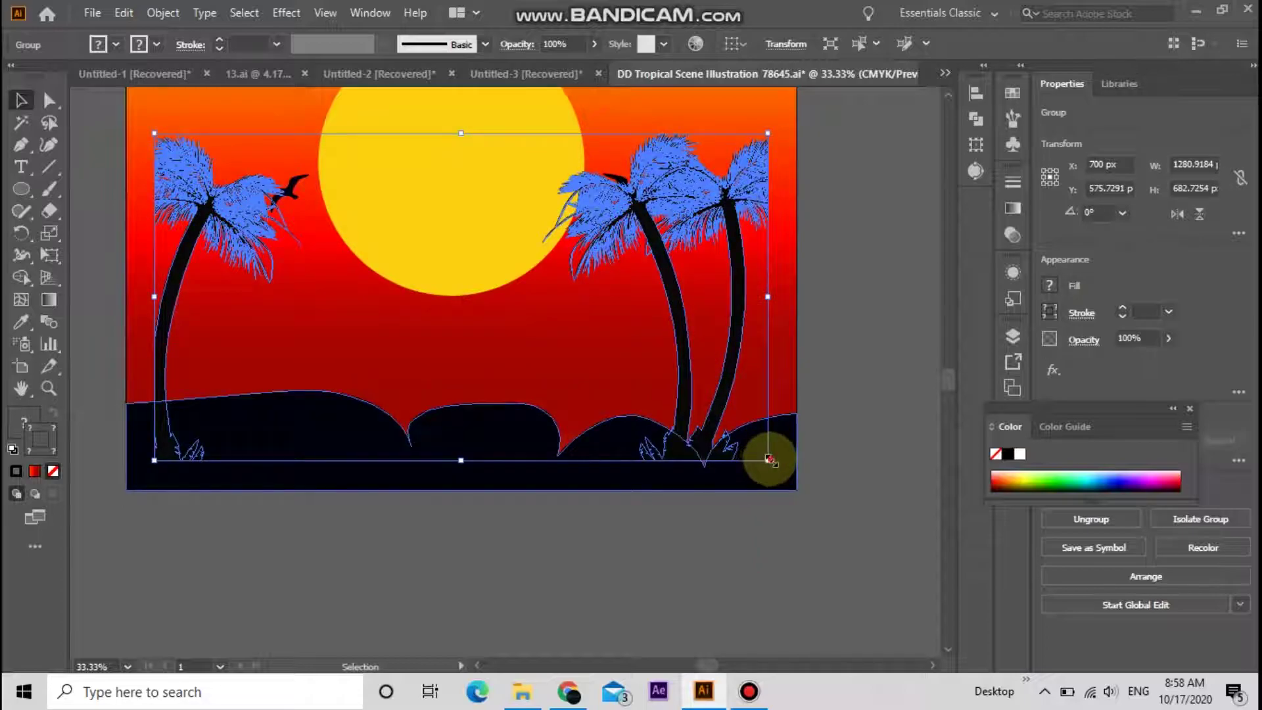
{"action": "left_click_drag", "start_coordinate": [769, 459], "coordinate": [796, 492]}
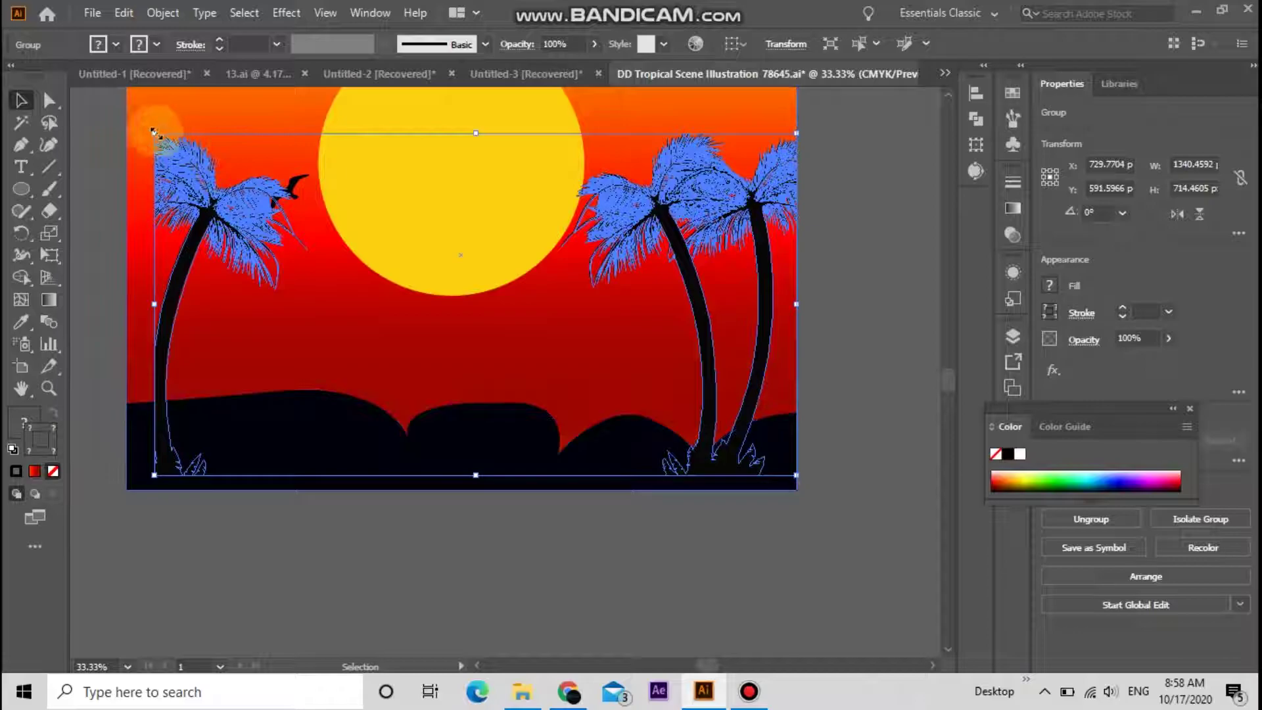
{"action": "mouse_move", "coordinate": [154, 132]}
{"action": "left_mouse_down"}
{"action": "mouse_move", "coordinate": [126, 108]}
{"action": "mouse_move", "coordinate": [125, 141]}
{"action": "left_mouse_up"}
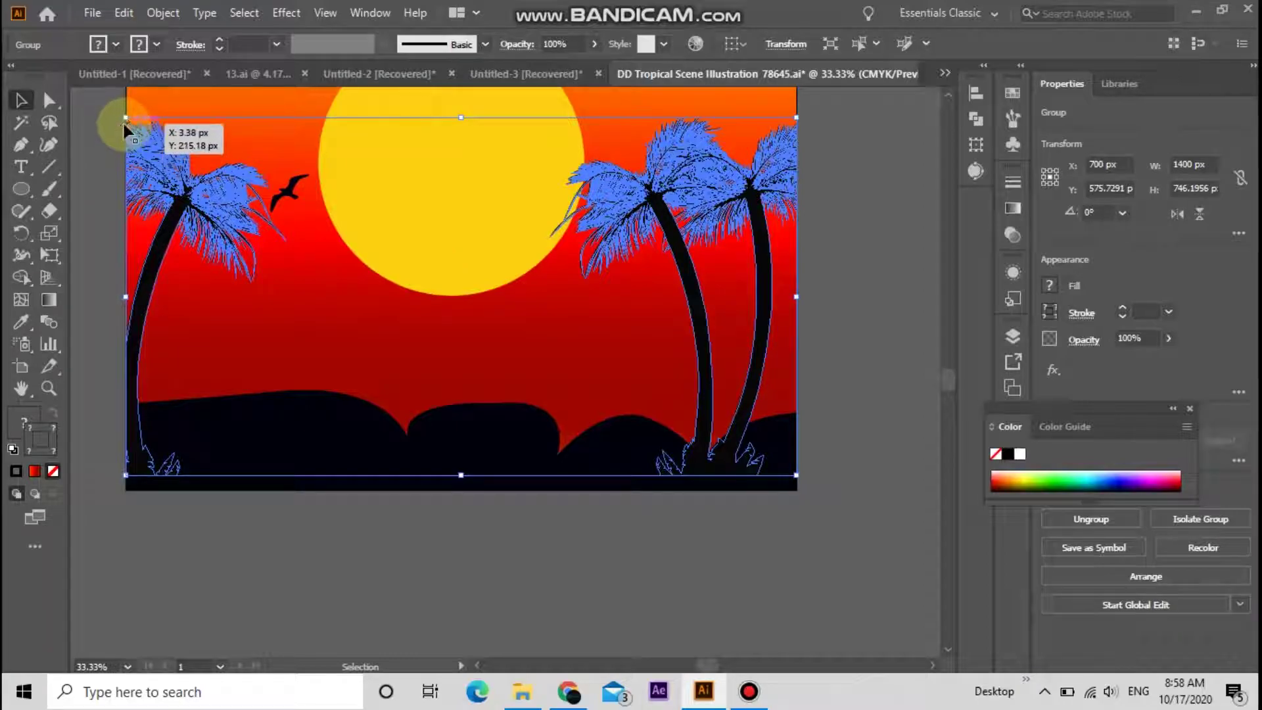
{"action": "left_click_drag", "start_coordinate": [386, 320], "coordinate": [403, 361]}
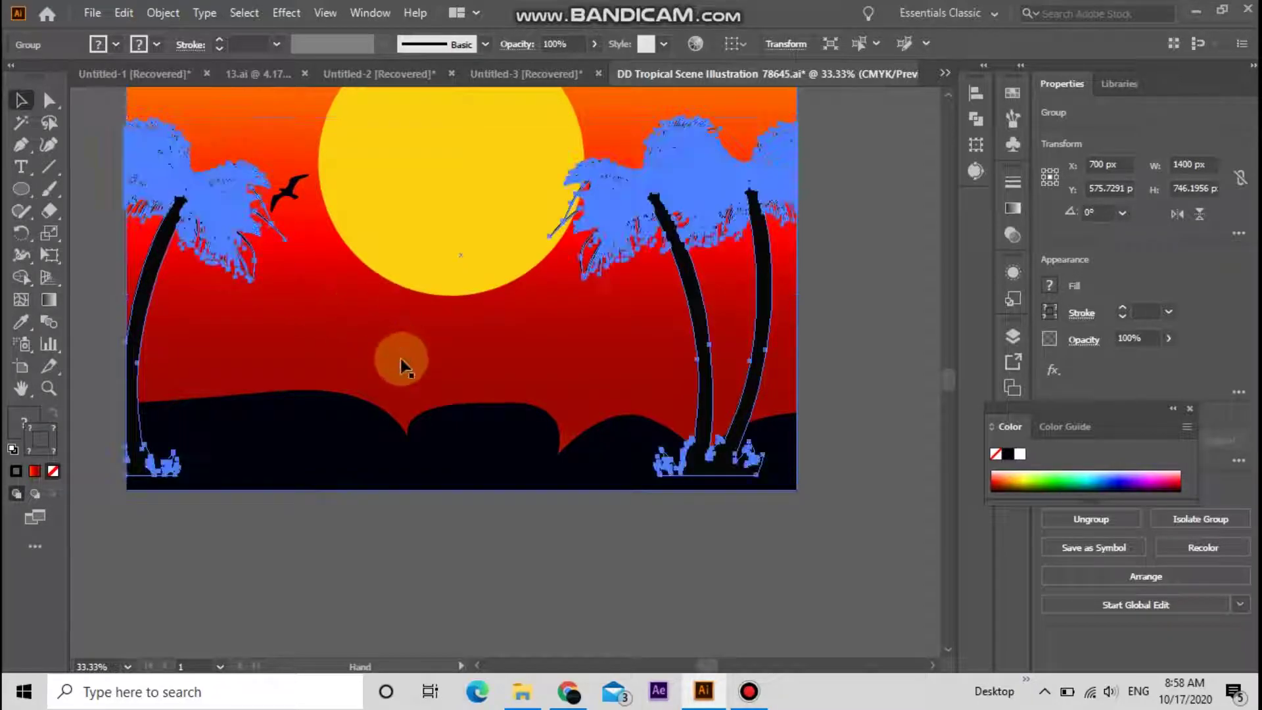
{"action": "left_click", "coordinate": [438, 529]}
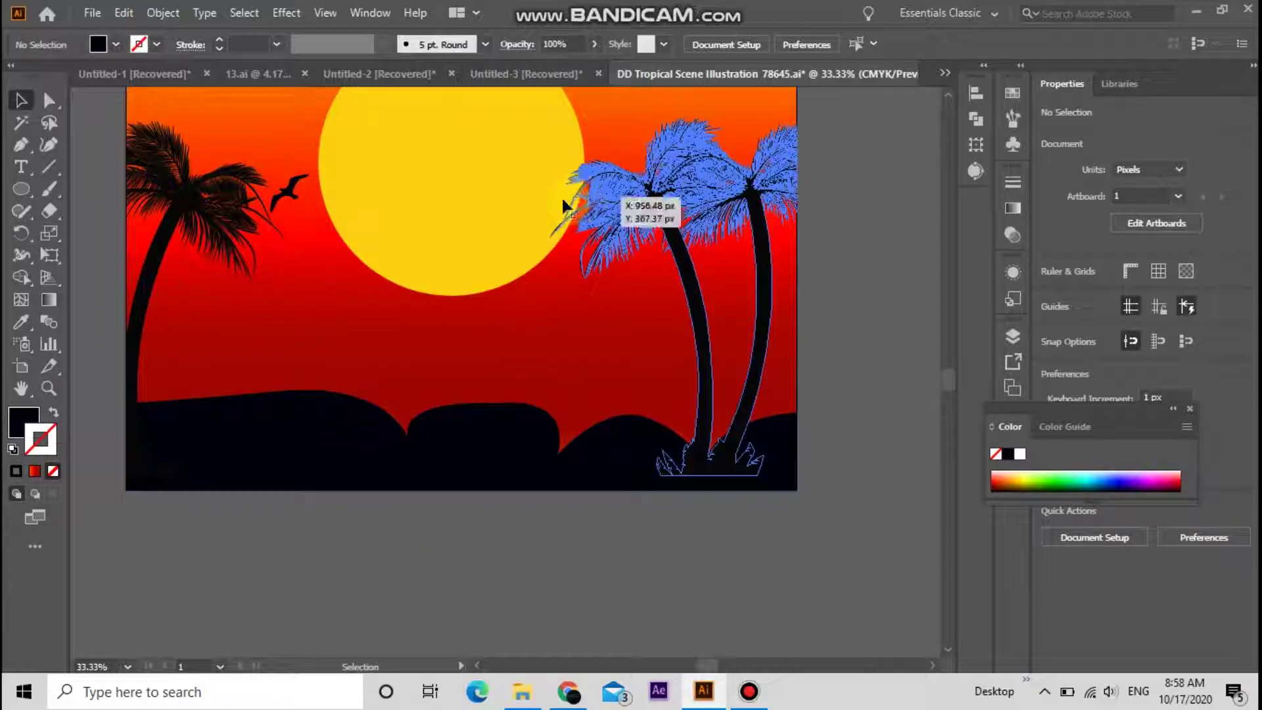
Nudge the bird pair upward six times so it flies near the sun's top
{"action": "left_click", "coordinate": [296, 191]}
{"action": "left_click", "coordinate": [348, 286]}
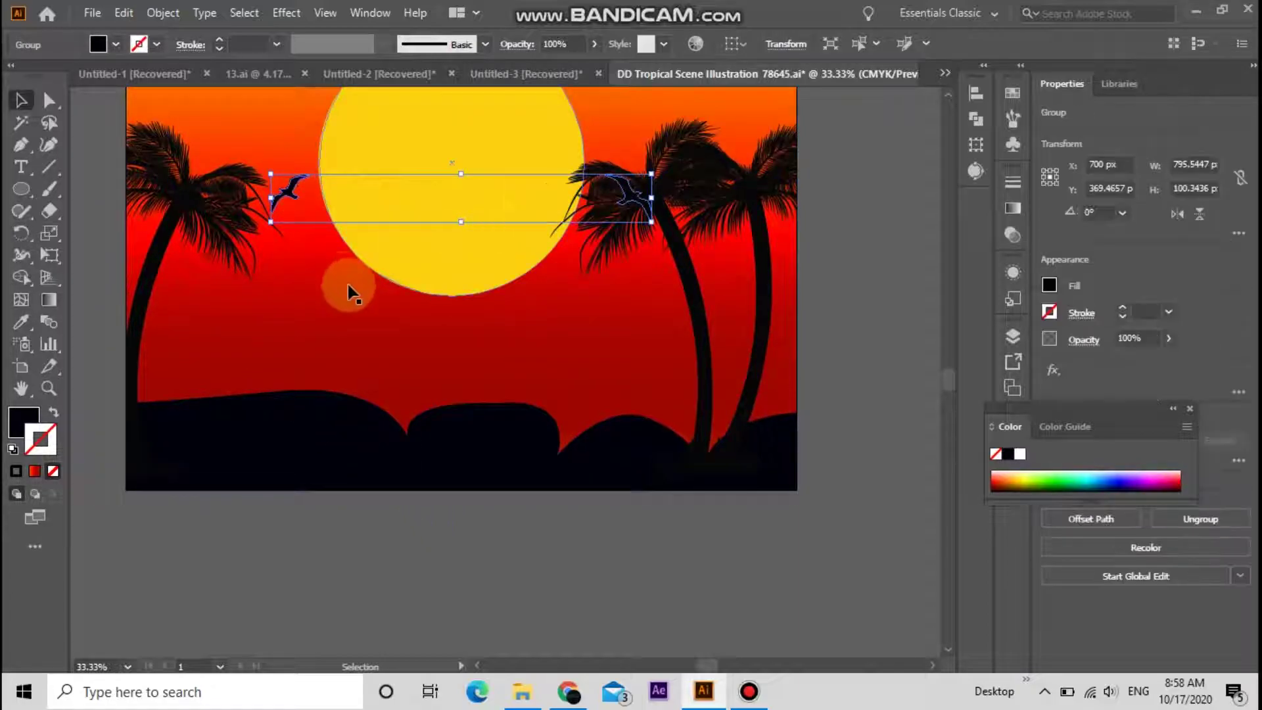
{"action": "key", "text": "Up"}
{"action": "key", "text": "Up"}
{"action": "key", "text": "Up"}
{"action": "key", "text": "Up"}
{"action": "key", "text": "Up"}
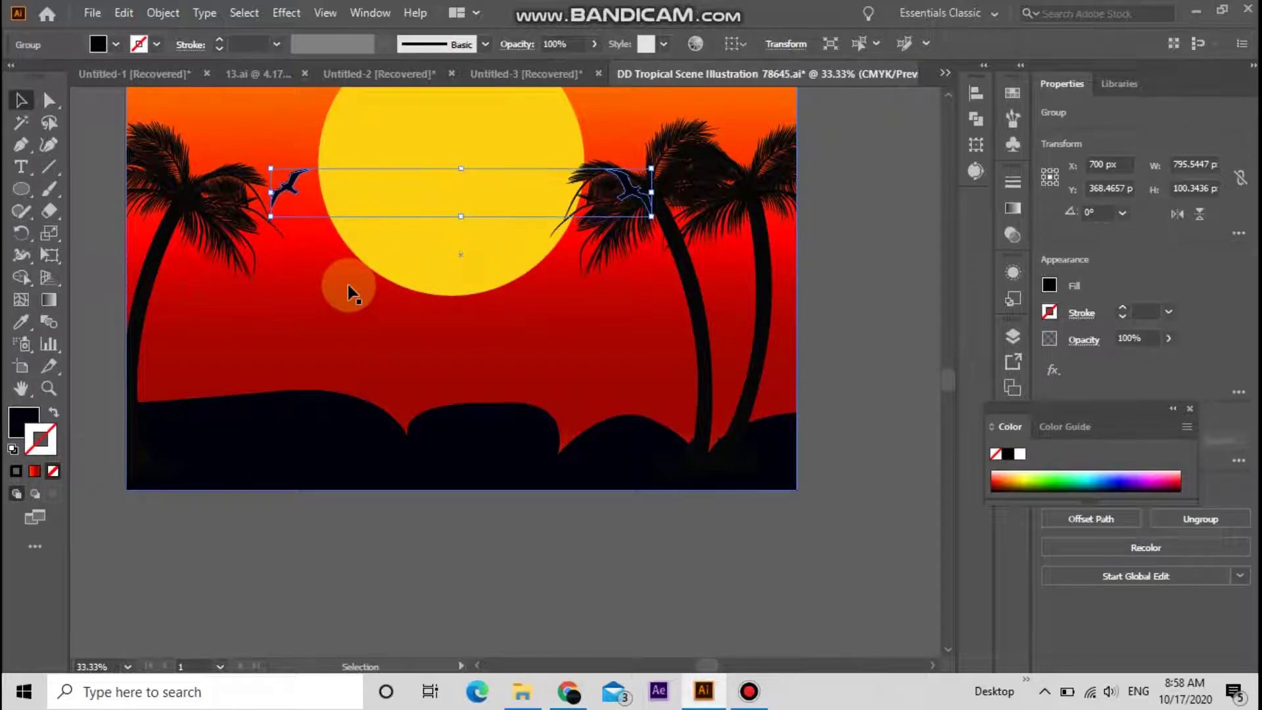
{"action": "key", "text": "Up"}
{"action": "key", "text": "Up"}
{"action": "key", "text": "Up"}
{"action": "key", "text": "Up"}
{"action": "key", "text": "Up"}
{"action": "key", "text": "Up"}
{"action": "key", "text": "Up"}
{"action": "key", "text": "Up"}
{"action": "key", "text": "Up"}
{"action": "key", "text": "Up"}
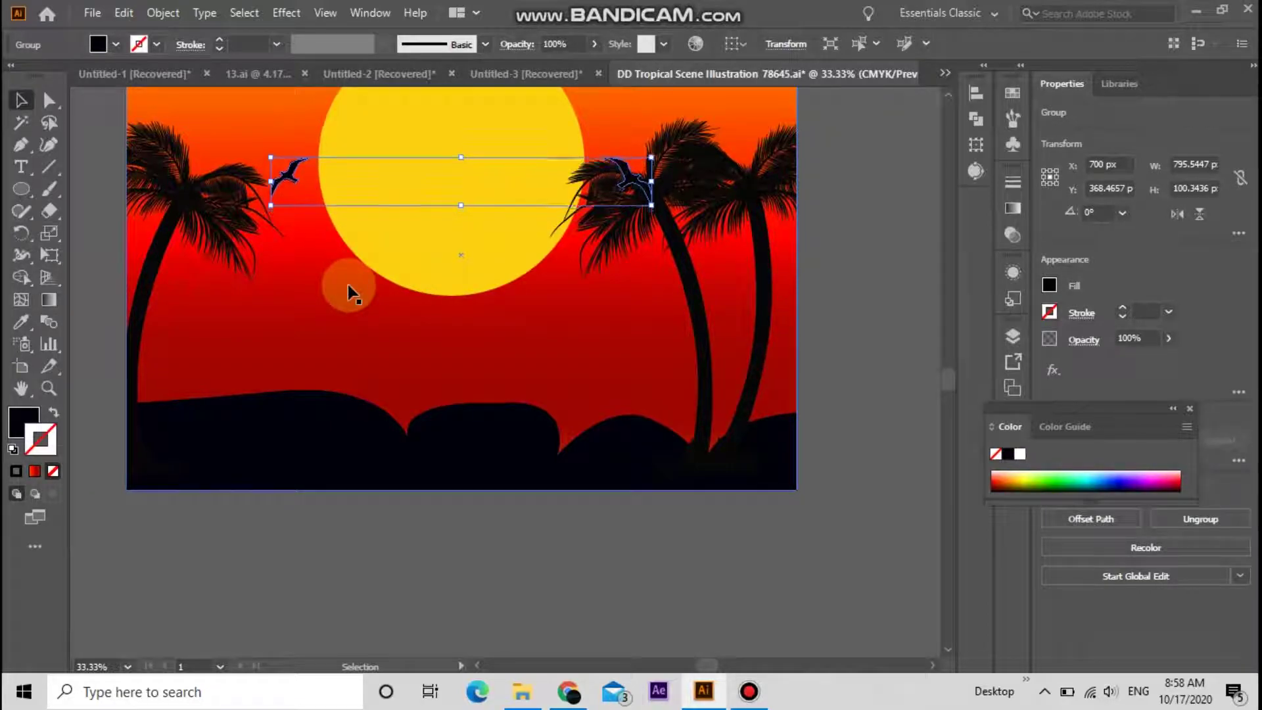
{"action": "key", "text": "Up"}
{"action": "key", "text": "Up"}
{"action": "key", "text": "Up"}
{"action": "key", "text": "Up"}
{"action": "key", "text": "Up"}
{"action": "key", "text": "Up"}
{"action": "key", "text": "Up"}
{"action": "key", "text": "Up"}
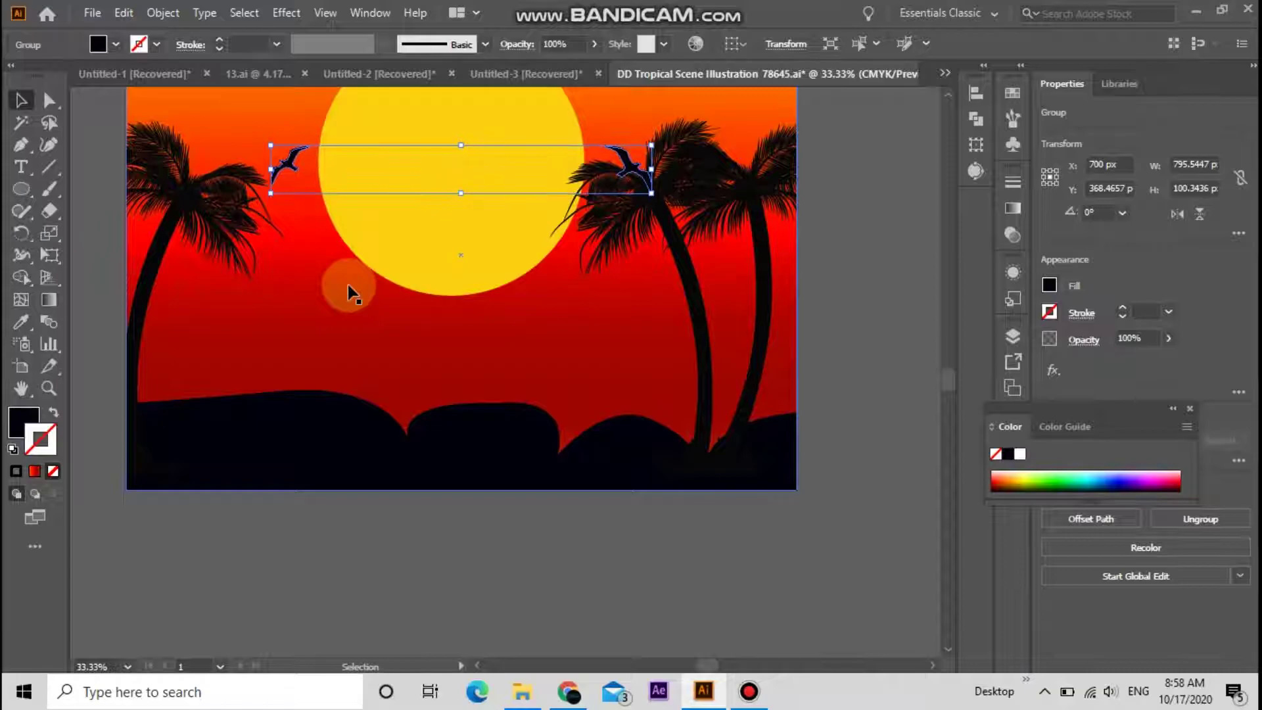
{"action": "key", "text": "Up"}
{"action": "key", "text": "Up"}
{"action": "key", "text": "Up"}
{"action": "key", "text": "Up"}
{"action": "key", "text": "Up"}
{"action": "key", "text": "Up"}
{"action": "key", "text": "Up"}
{"action": "key", "text": "Up"}
{"action": "key", "text": "Up"}
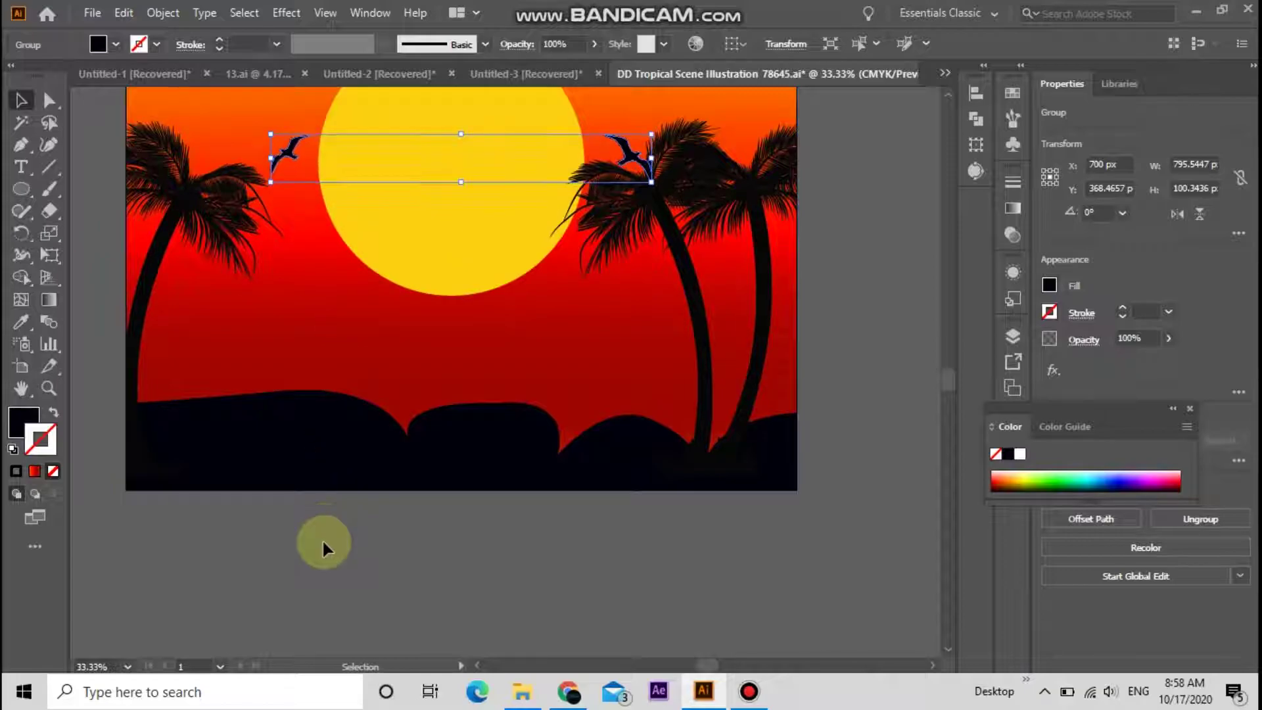
{"action": "key", "text": "Up"}
{"action": "key", "text": "Up"}
{"action": "key", "text": "Up"}
{"action": "key", "text": "Up"}
{"action": "key", "text": "Up"}
{"action": "key", "text": "Up"}
{"action": "key", "text": "Up"}
{"action": "key", "text": "Up"}
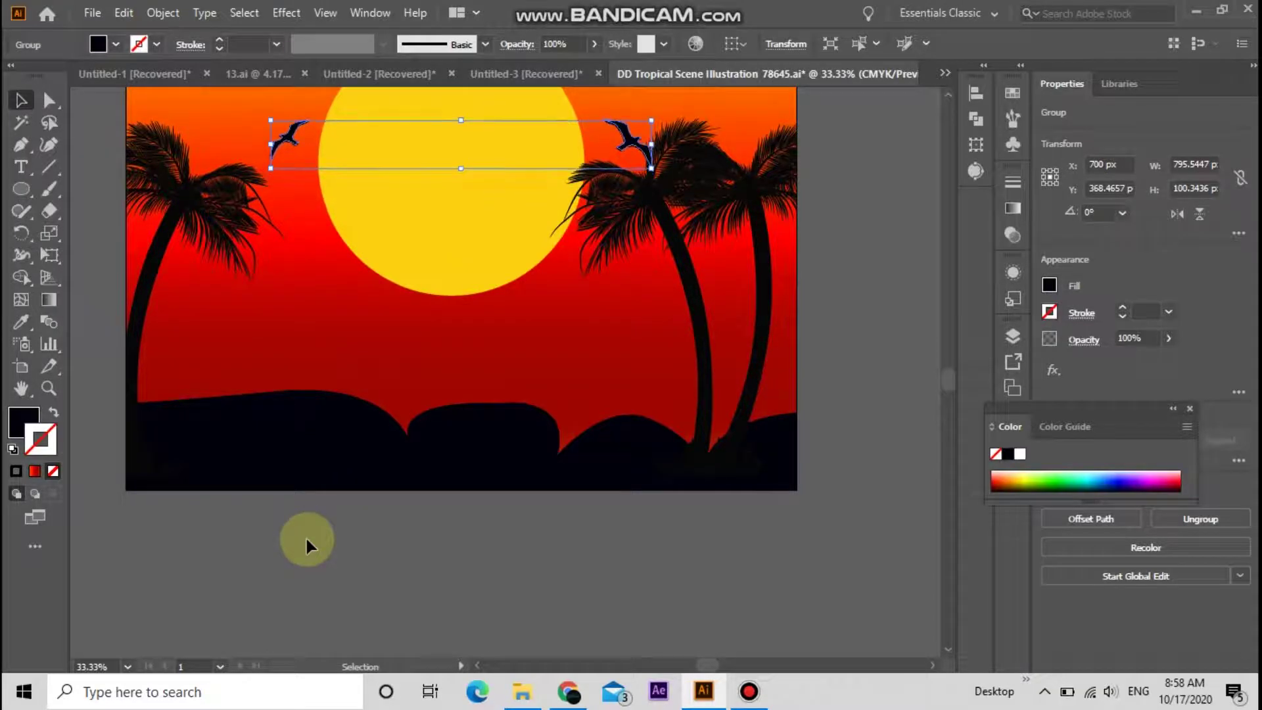
{"action": "key", "text": "Up"}
{"action": "key", "text": "Up"}
{"action": "key", "text": "Up"}
{"action": "key", "text": "Up"}
{"action": "key", "text": "Up"}
{"action": "key", "text": "Up"}
{"action": "key", "text": "Up"}
{"action": "key", "text": "Up"}
{"action": "key", "text": "Up"}
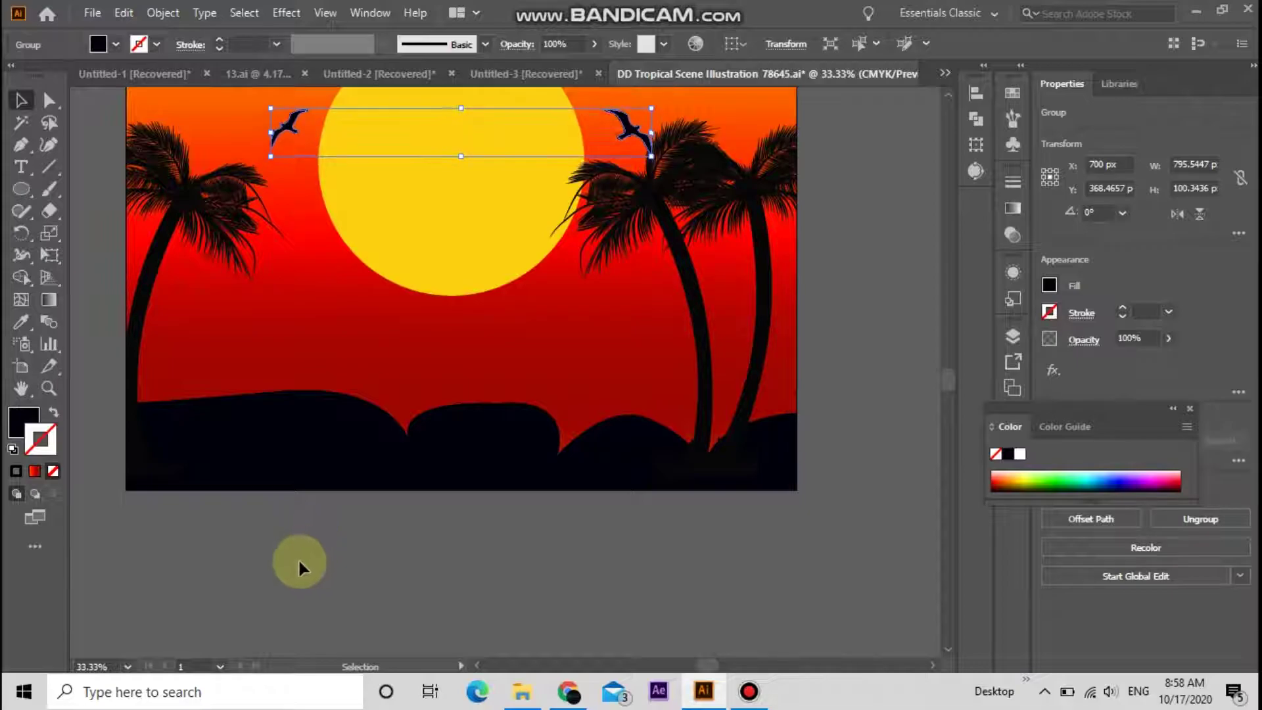
Paste the rippled water texture below the horizon and nudge it left to fit the artboard
{"action": "left_click_drag", "start_coordinate": [612, 386], "coordinate": [826, 158]}
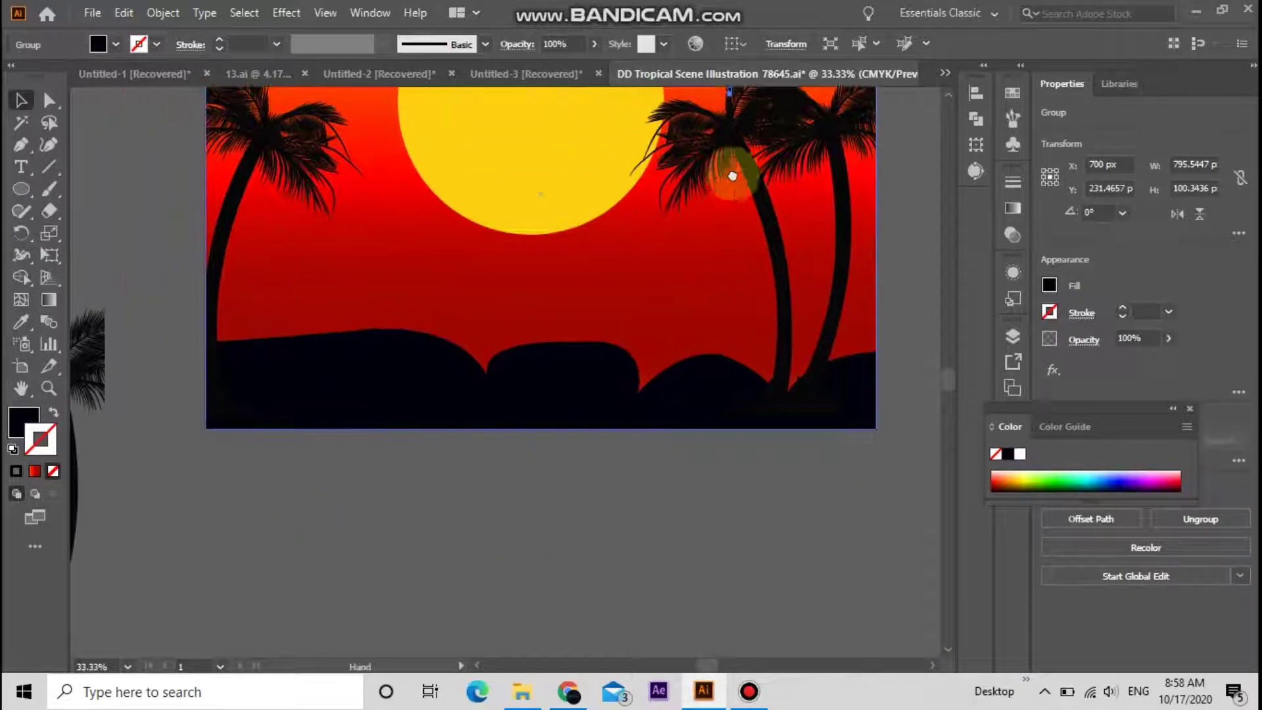
{"action": "scroll", "coordinate": [584, 272], "scroll_direction": "down", "scroll_amount": 3}
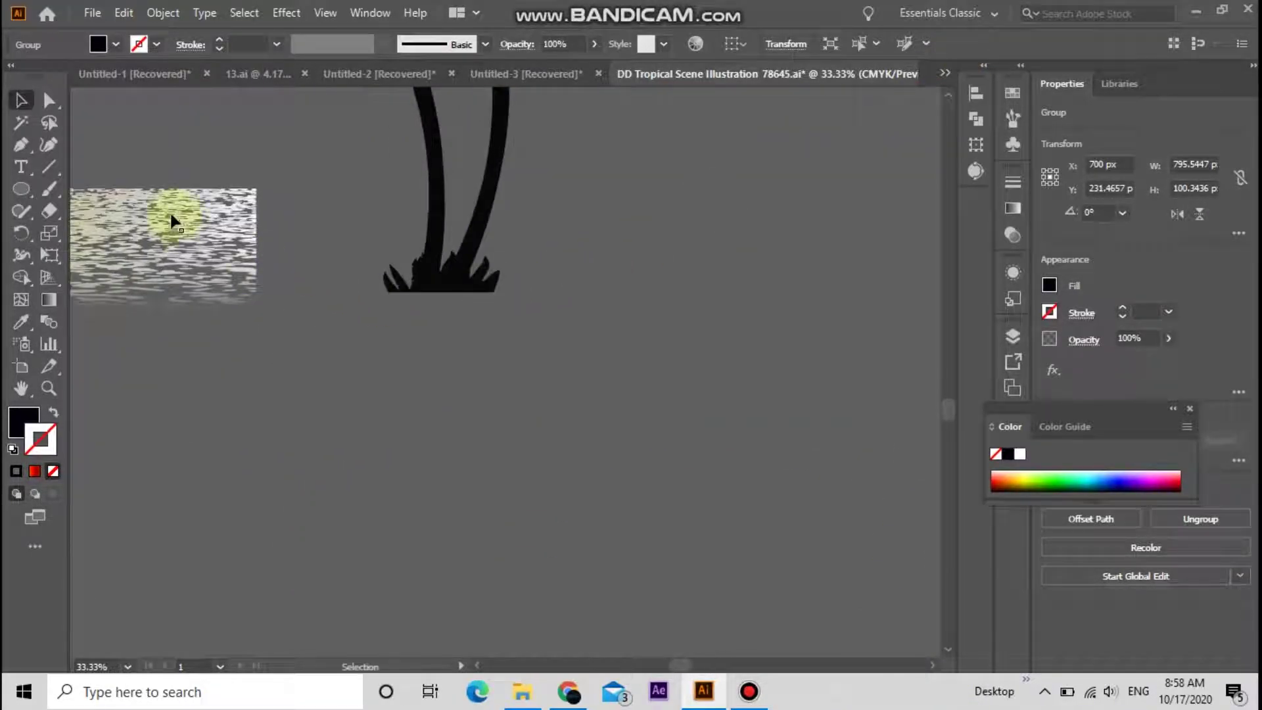
{"action": "left_click", "coordinate": [202, 248]}
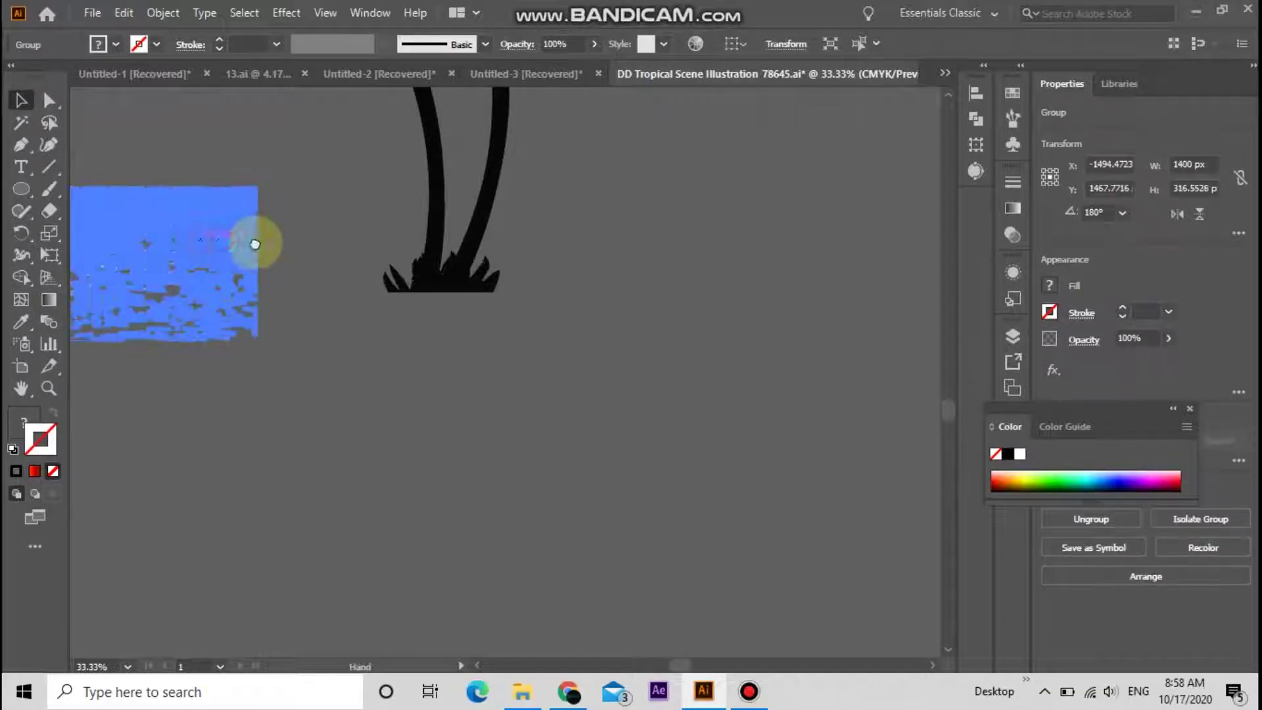
{"action": "scroll", "coordinate": [263, 240], "scroll_direction": "left", "scroll_amount": 3}
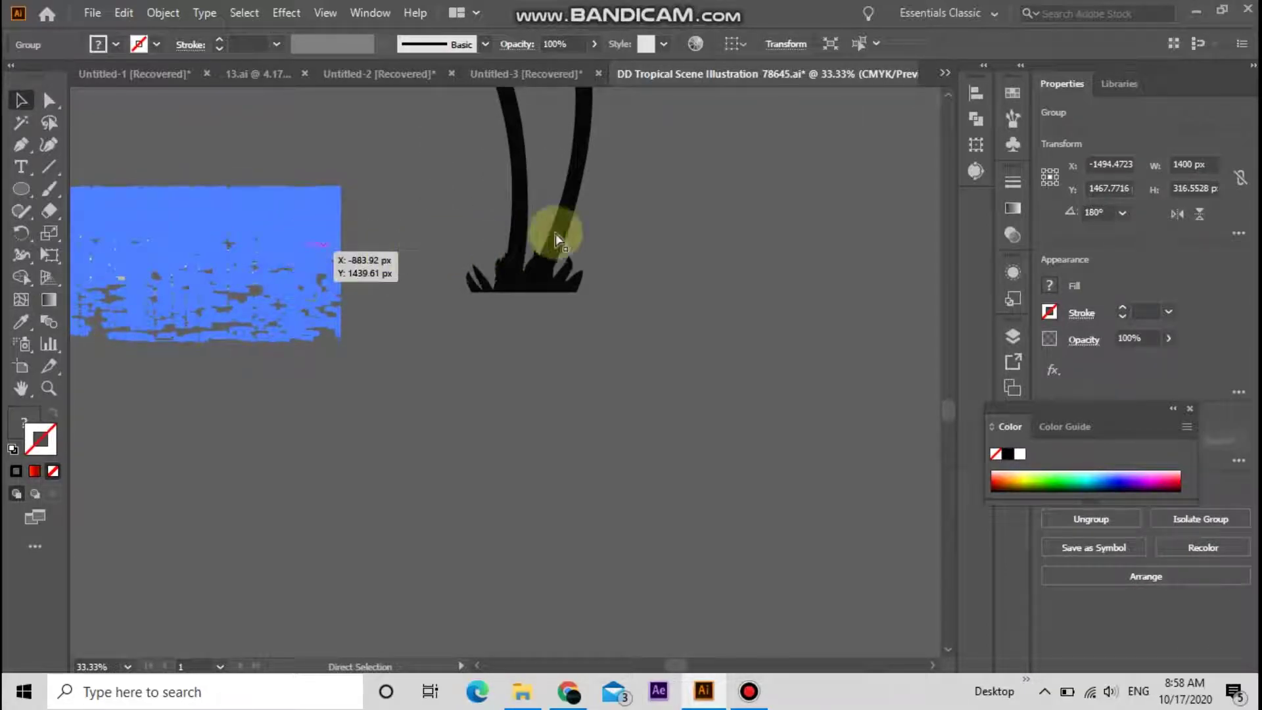
{"action": "mouse_move", "coordinate": [696, 231]}
{"action": "left_mouse_down"}
{"action": "mouse_move", "coordinate": [447, 407]}
{"action": "mouse_move", "coordinate": [349, 576]}
{"action": "left_mouse_up"}
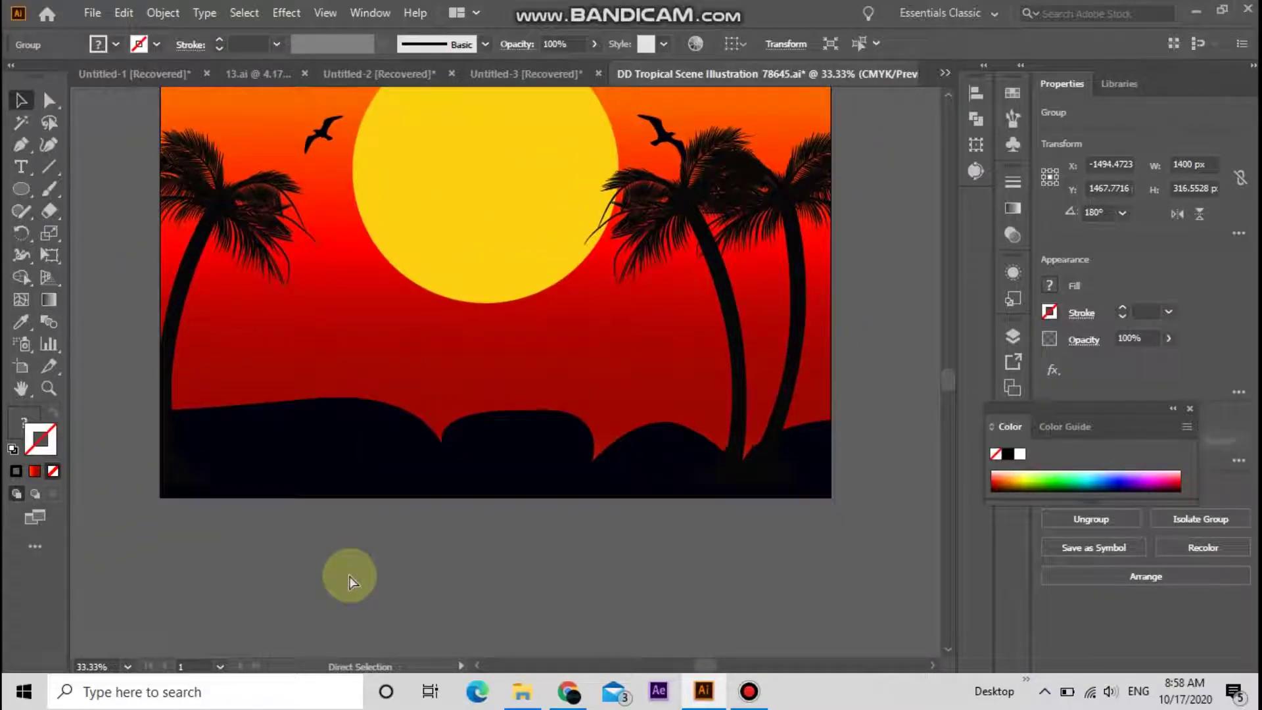
{"action": "key", "text": "ctrl+v"}
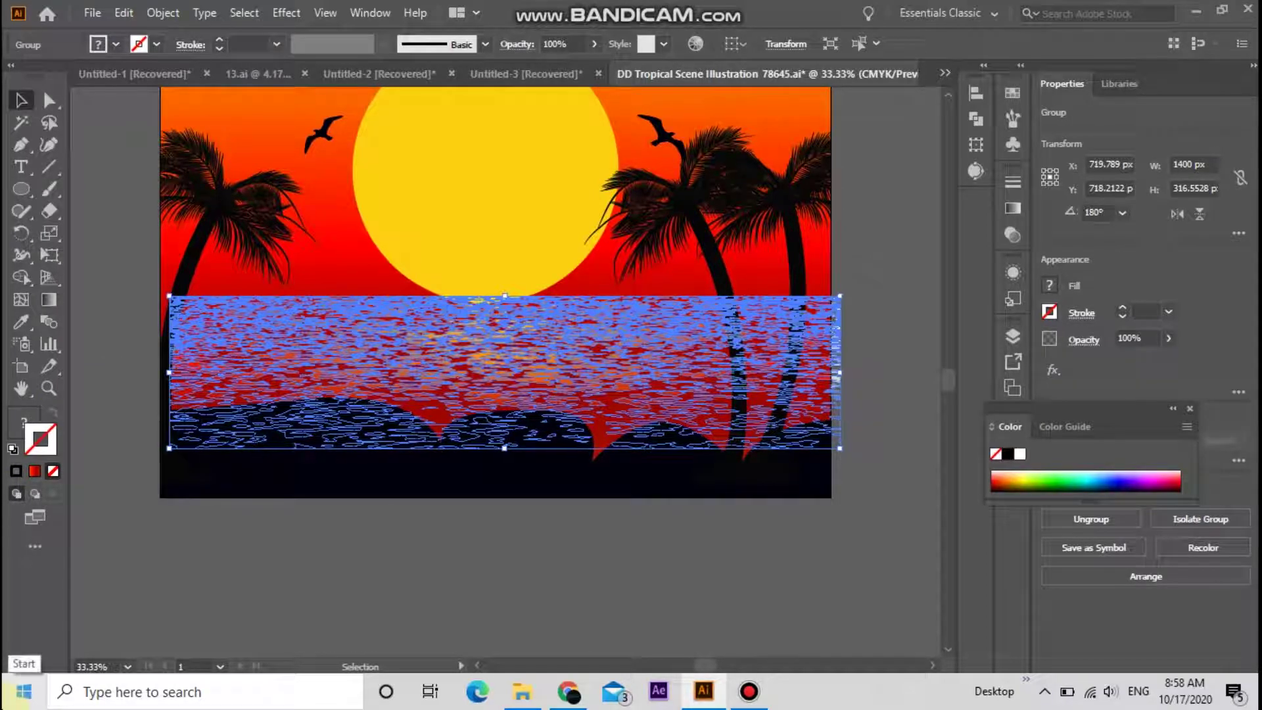
{"action": "key", "text": "Left"}
{"action": "key", "text": "Left"}
{"action": "key", "text": "Left"}
{"action": "key", "text": "Left"}
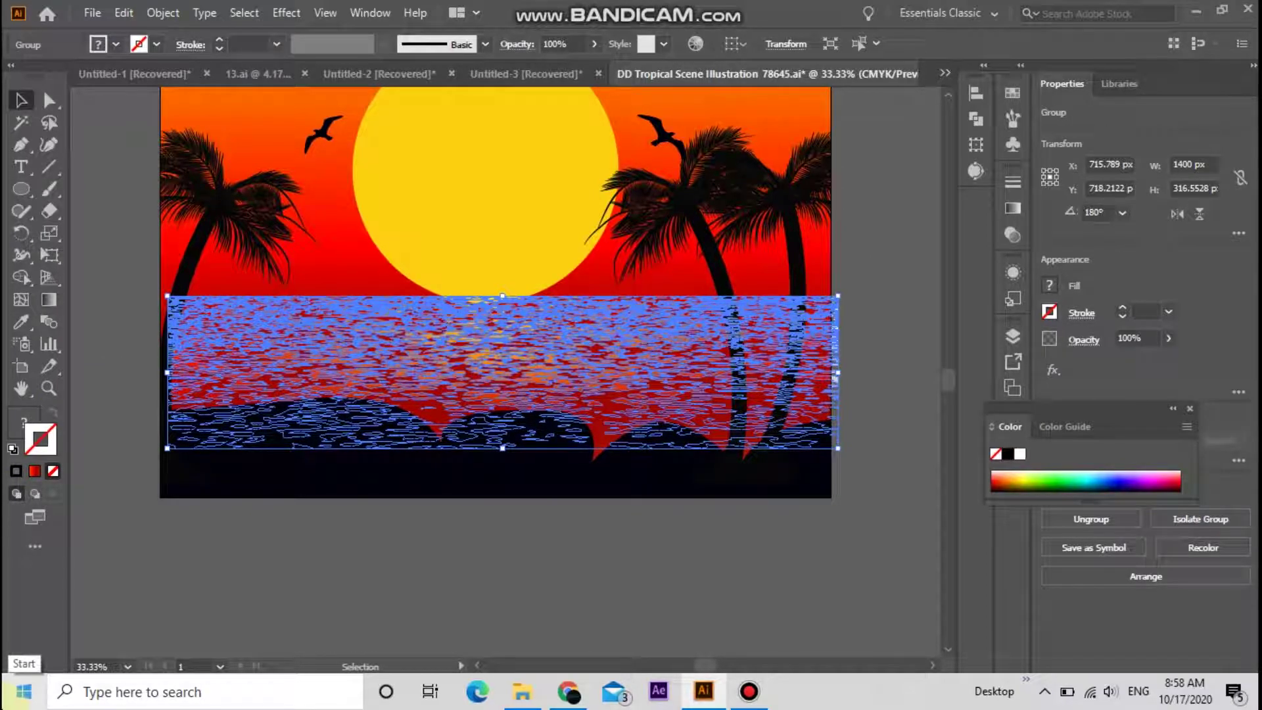
{"action": "key", "text": "Left"}
{"action": "key", "text": "Left"}
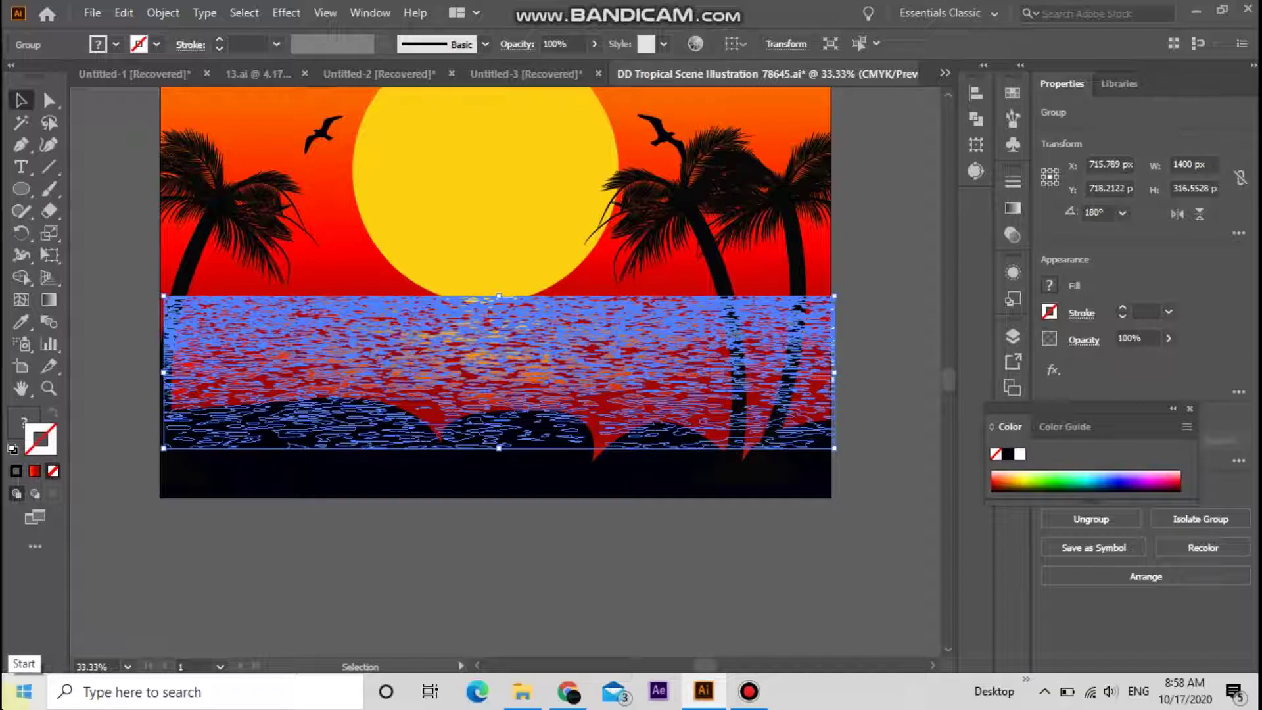
{"action": "key", "text": "shift+Left"}
{"action": "key", "text": "shift+Left"}
{"action": "key", "text": "Left"}
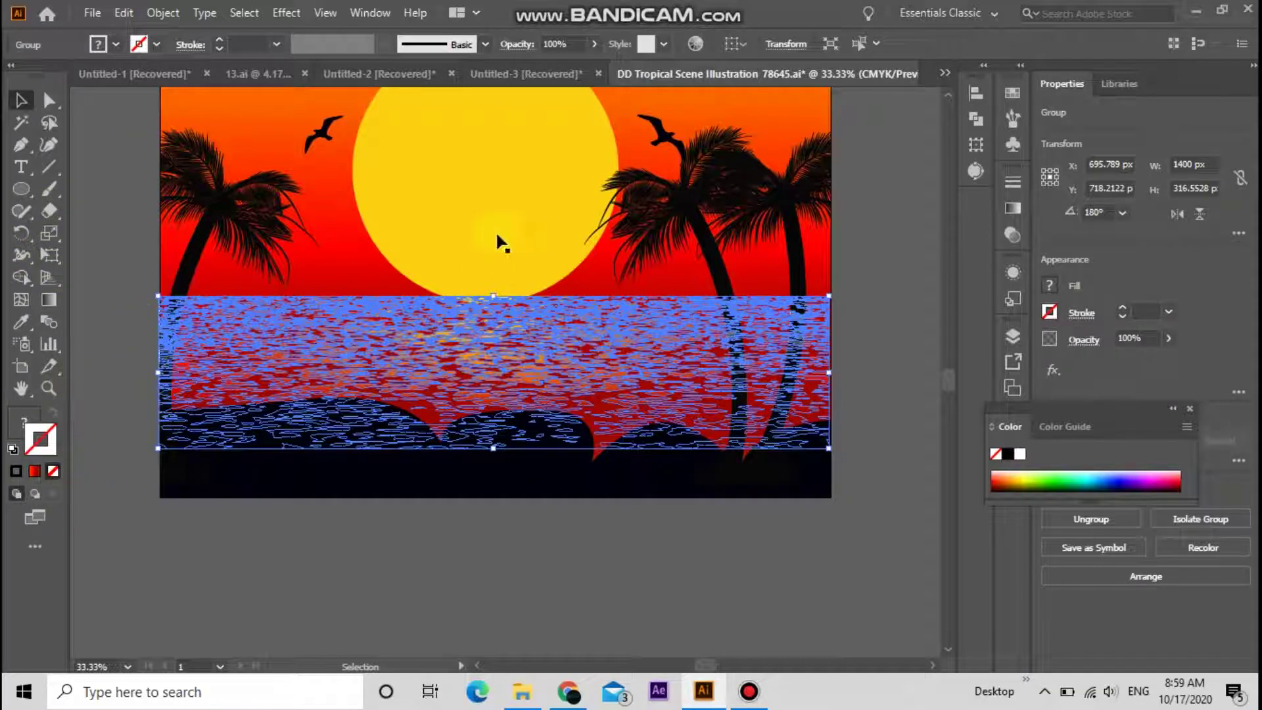
Send the water texture backward, then behind everything
{"action": "right_click", "coordinate": [421, 388]}
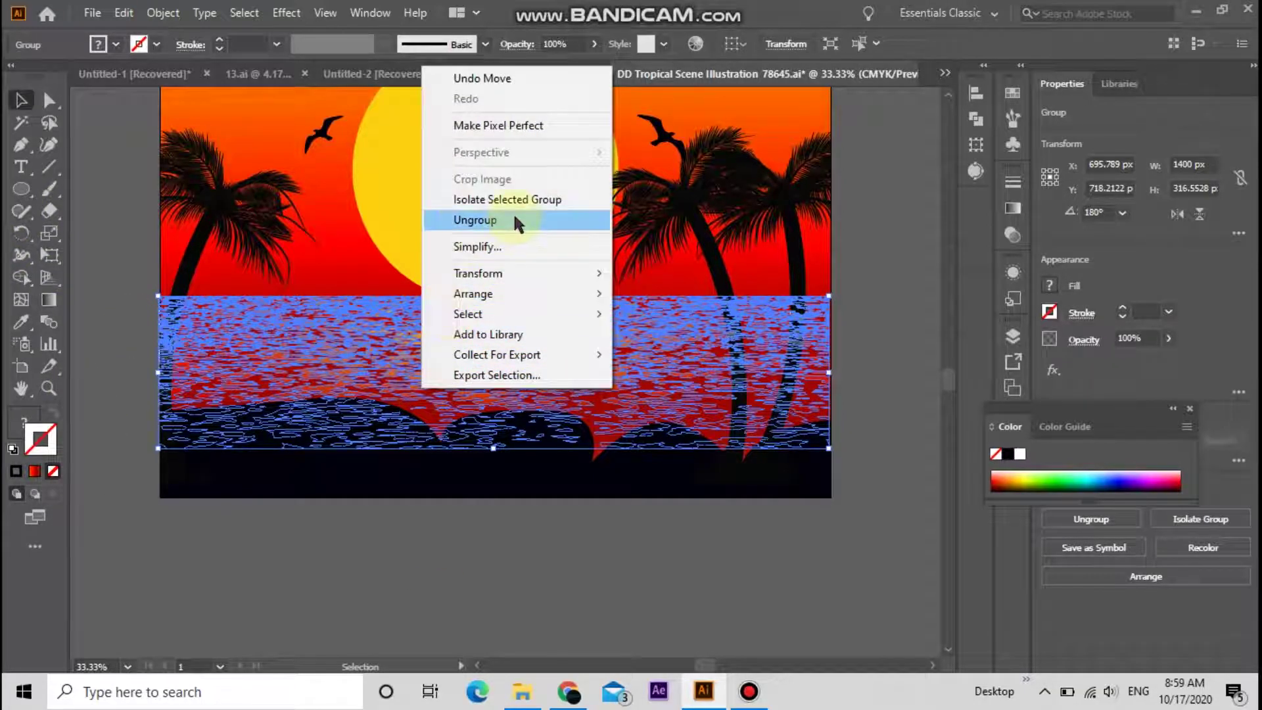
{"action": "mouse_move", "coordinate": [473, 293]}
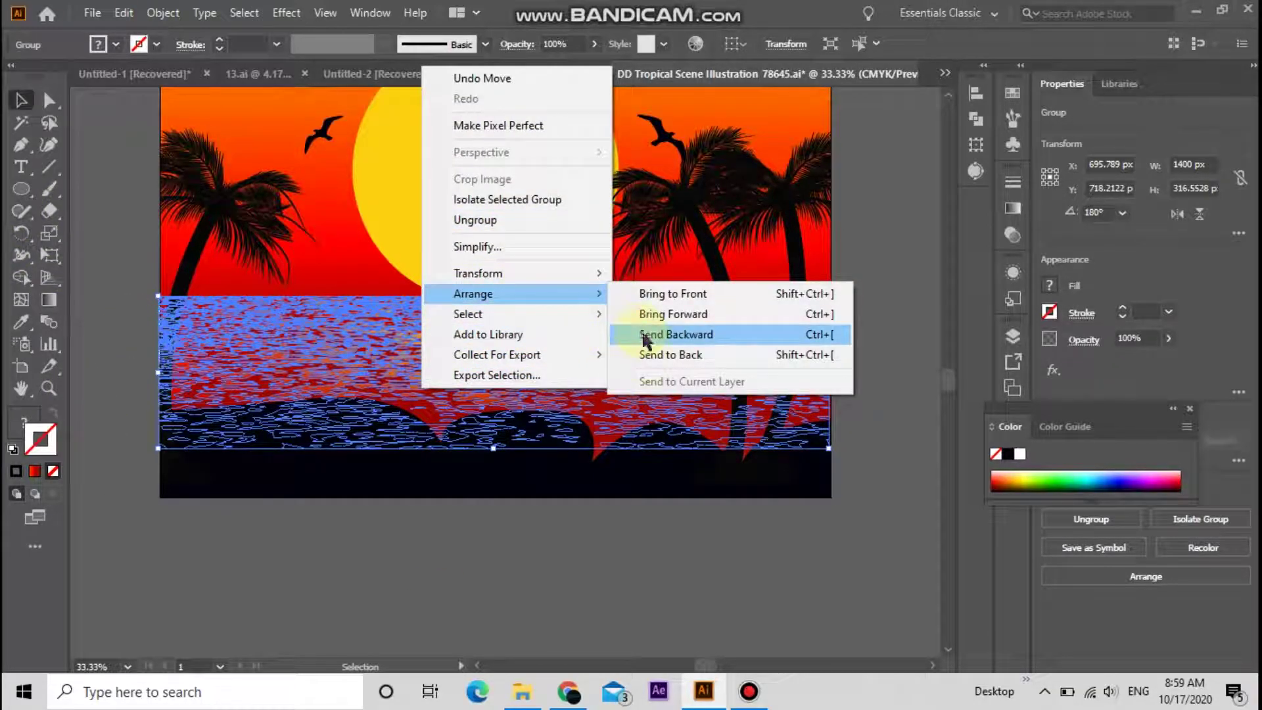
{"action": "left_click", "coordinate": [647, 336]}
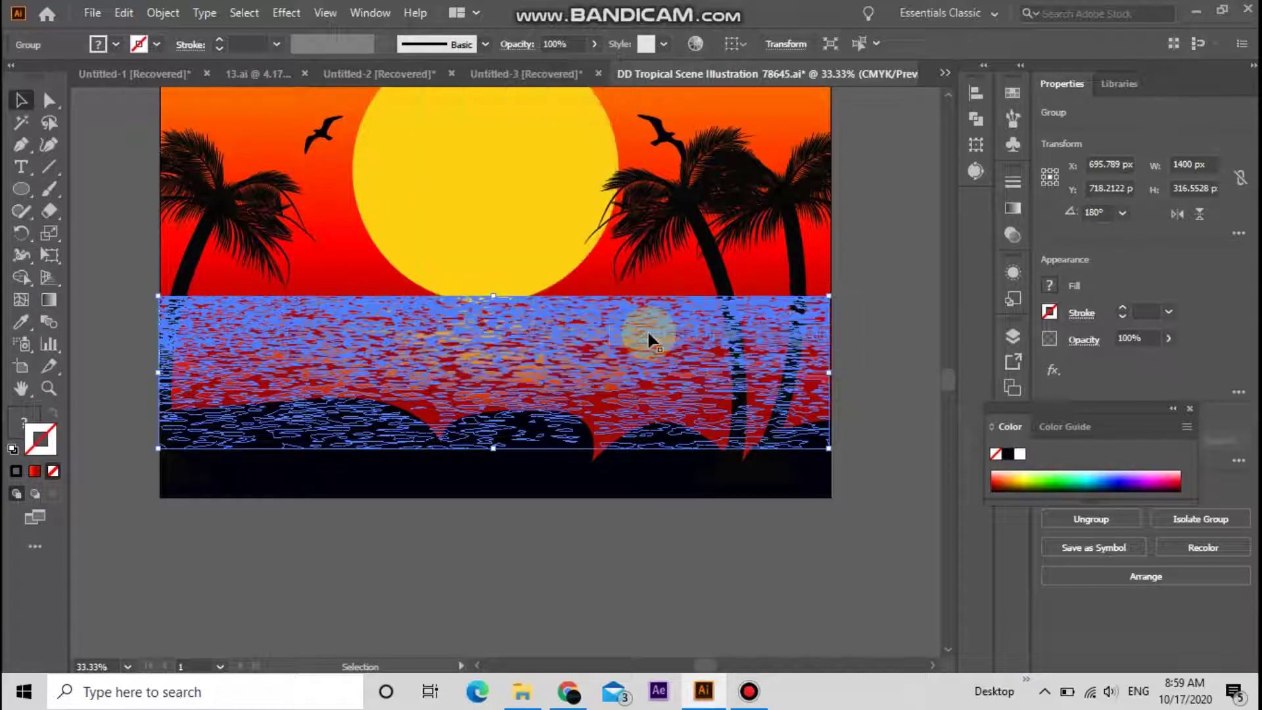
{"action": "right_click", "coordinate": [638, 336]}
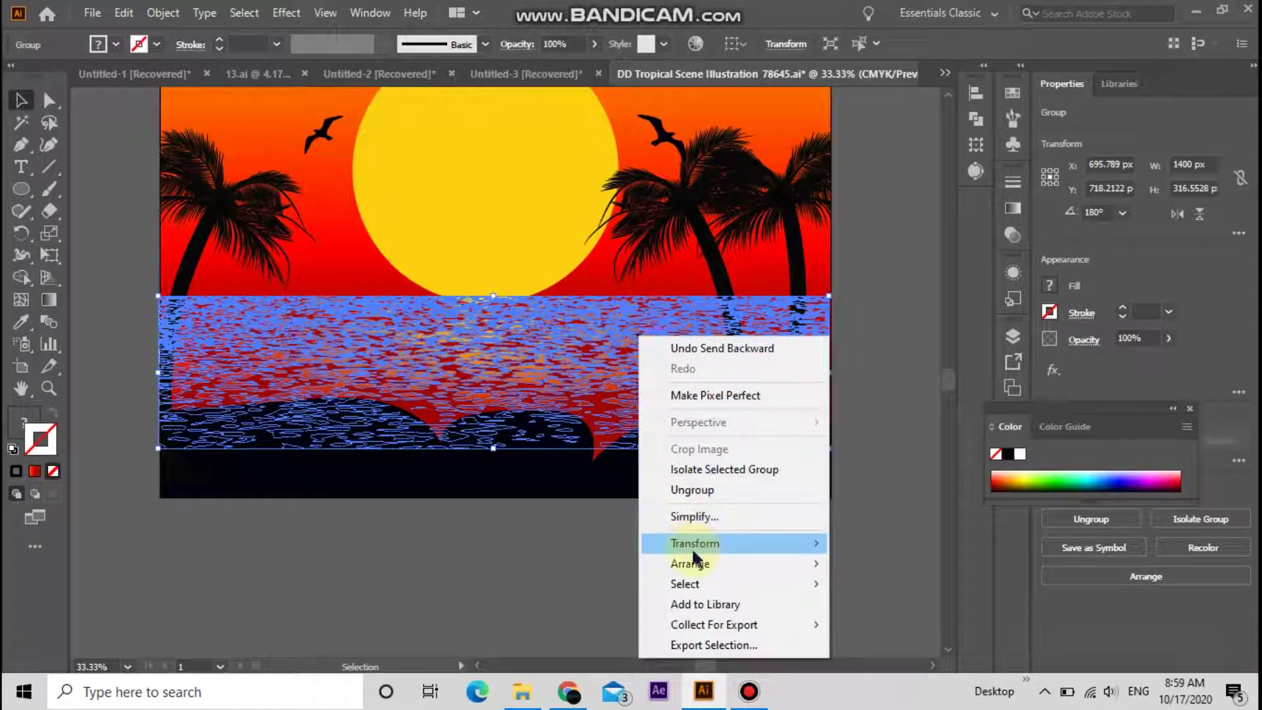
{"action": "mouse_move", "coordinate": [690, 562]}
{"action": "left_click", "coordinate": [895, 624]}
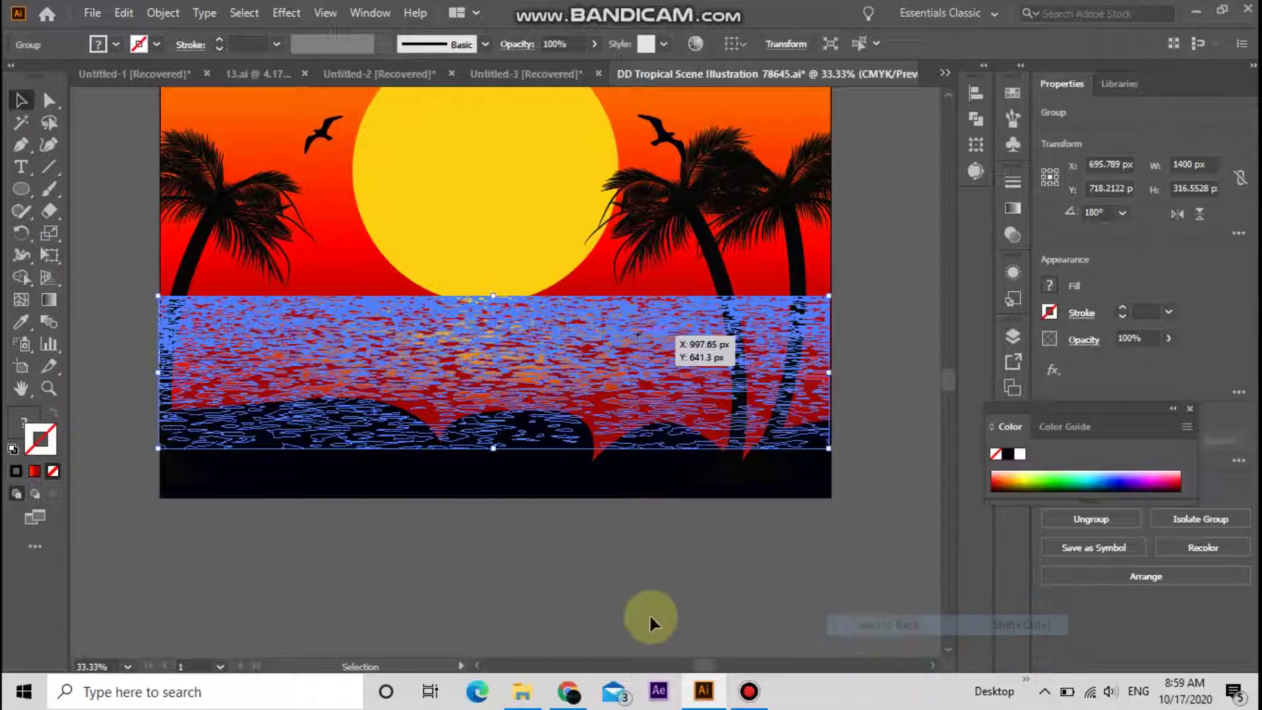
{"action": "left_click", "coordinate": [502, 561]}
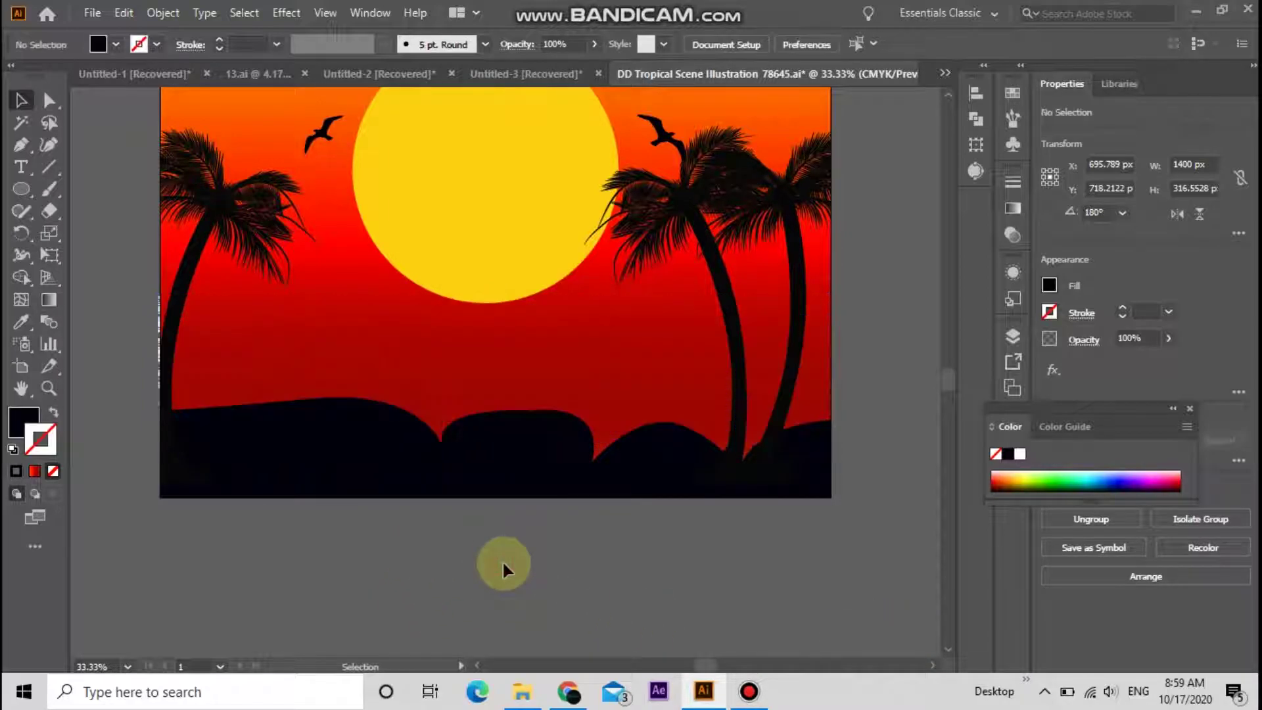
Send the sky rectangle backward so the shimmering sea appears below the sun
{"action": "left_click", "coordinate": [209, 263]}
{"action": "left_click", "coordinate": [343, 309]}
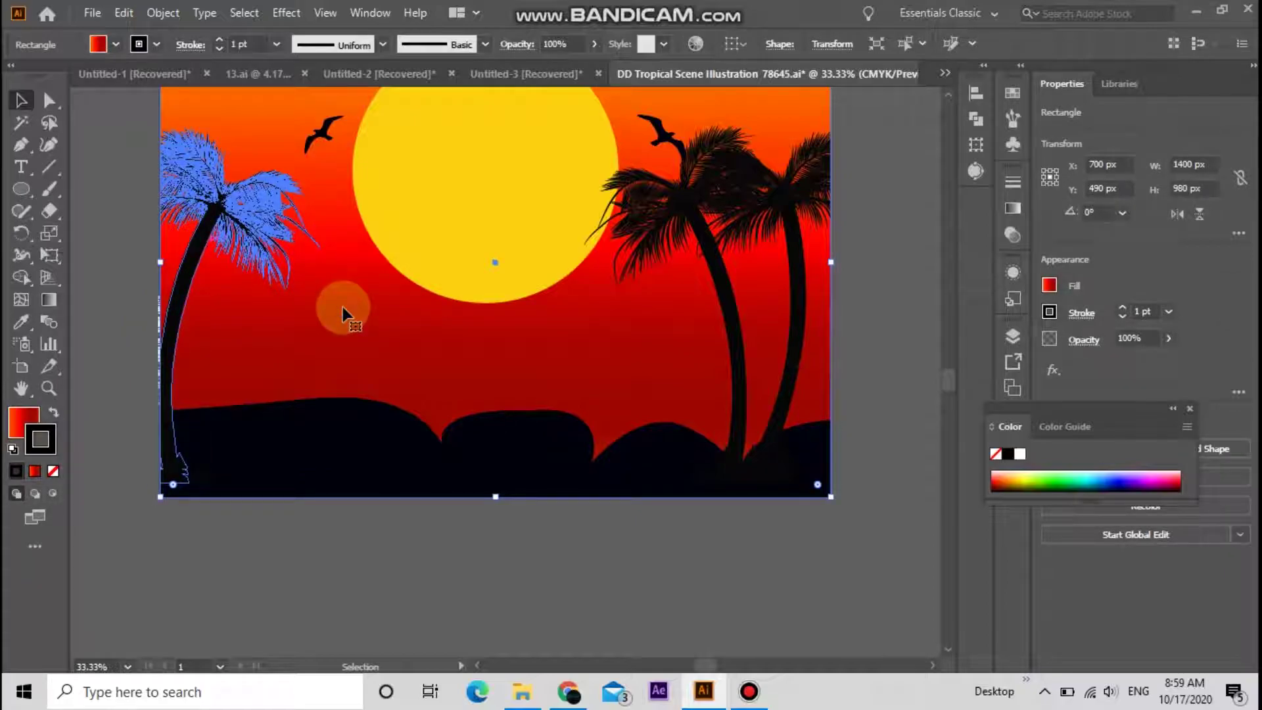
{"action": "right_click", "coordinate": [343, 309]}
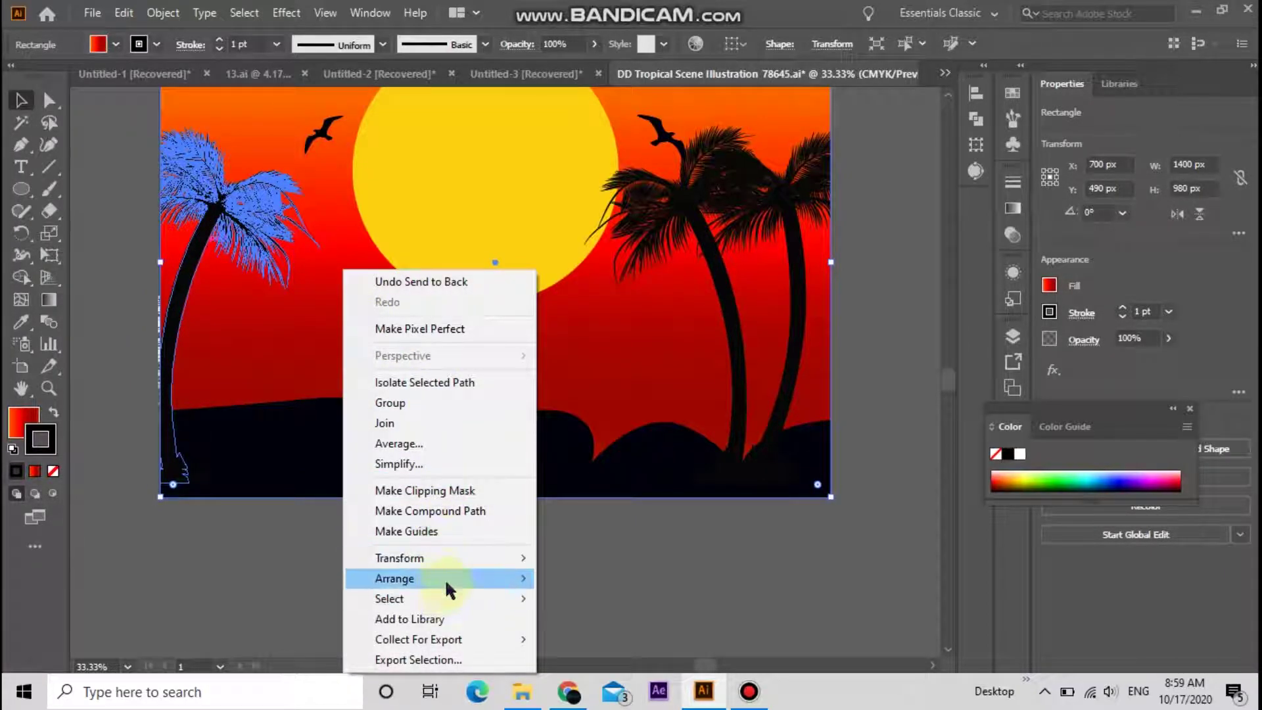
{"action": "mouse_move", "coordinate": [415, 579]}
{"action": "left_click", "coordinate": [601, 638]}
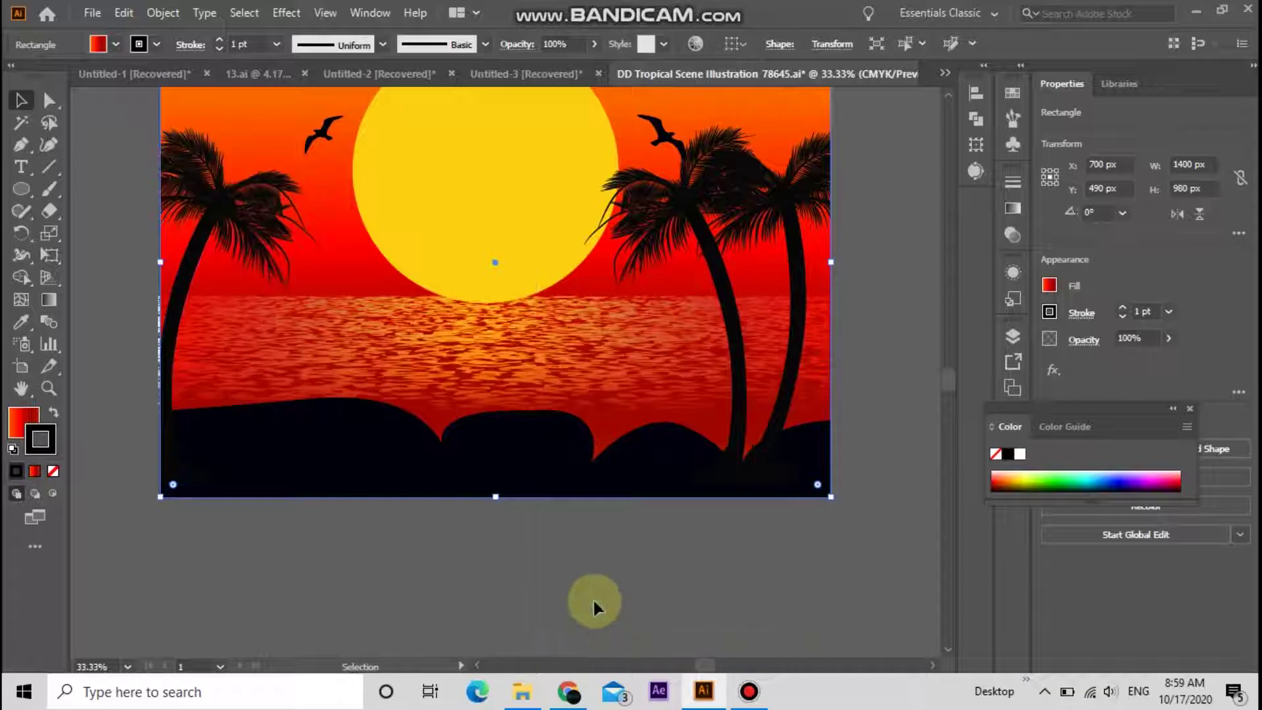
{"action": "left_click", "coordinate": [593, 601]}
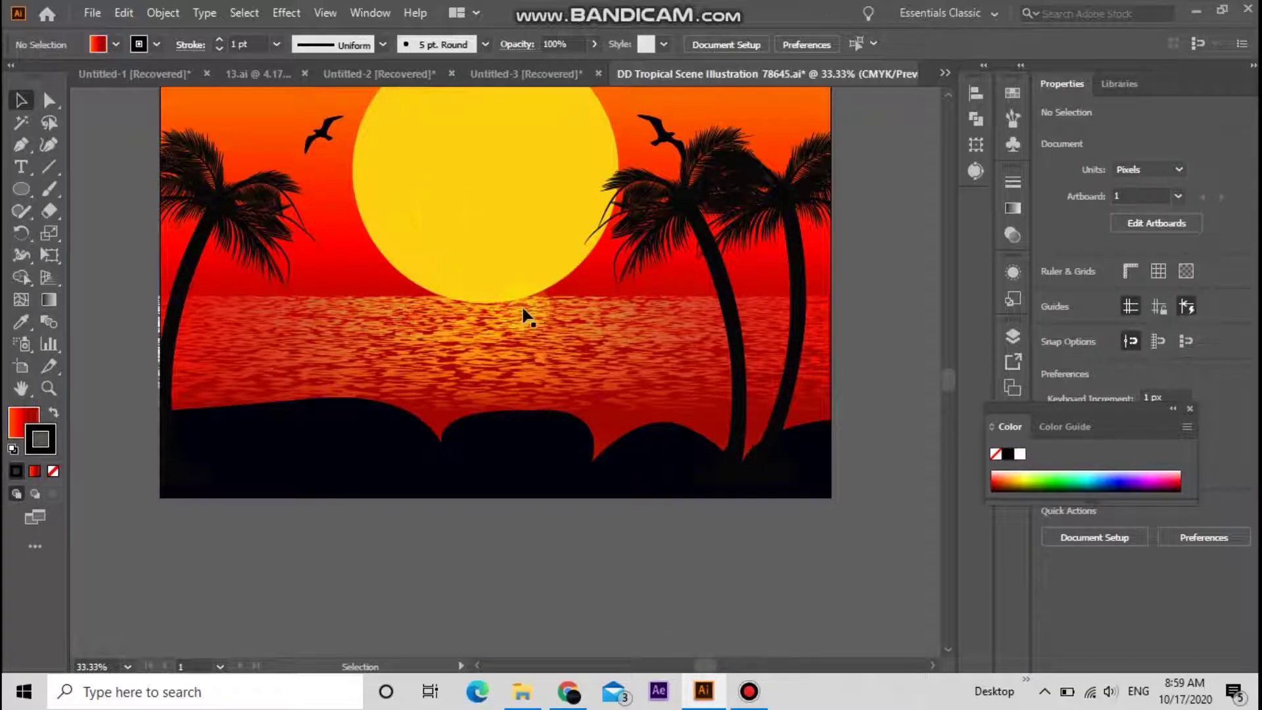
Raise the sun slightly so it sits at Y 282.57 px on the horizon
{"action": "scroll", "coordinate": [524, 309], "scroll_direction": "up", "scroll_amount": 5}
{"action": "left_click", "coordinate": [510, 328]}
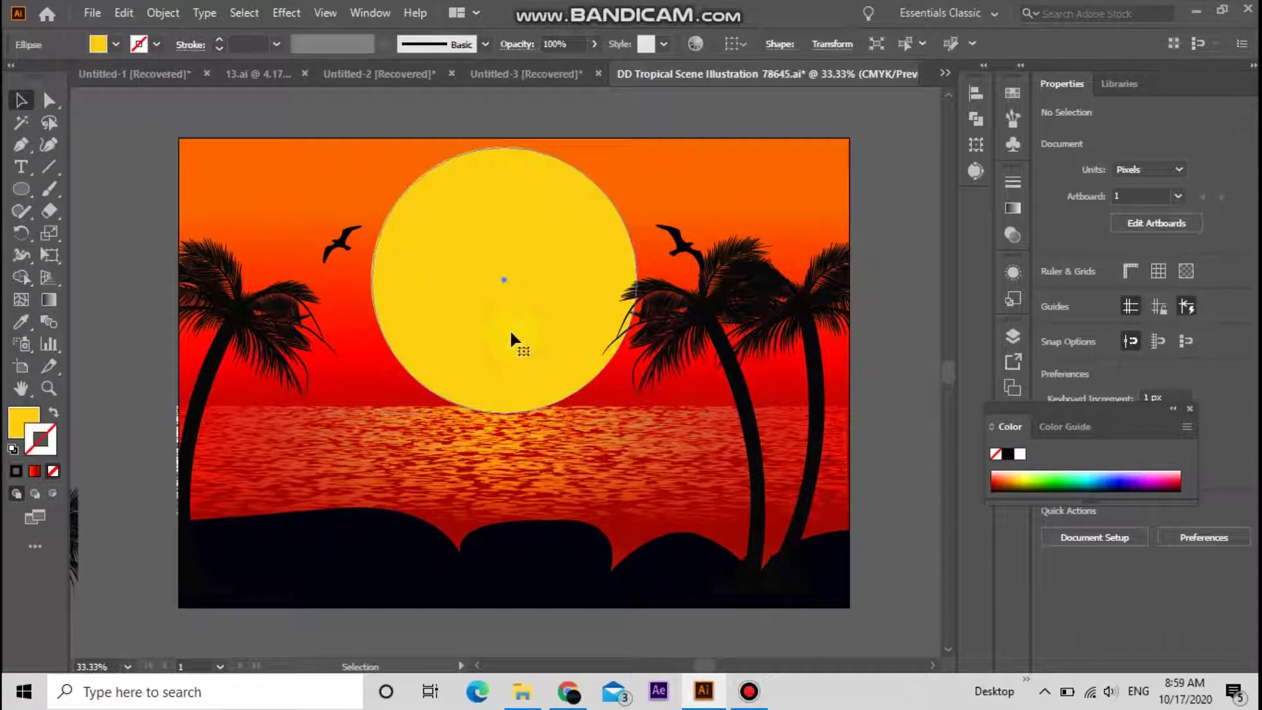
{"action": "key", "text": "Up"}
{"action": "key", "text": "shift+Up"}
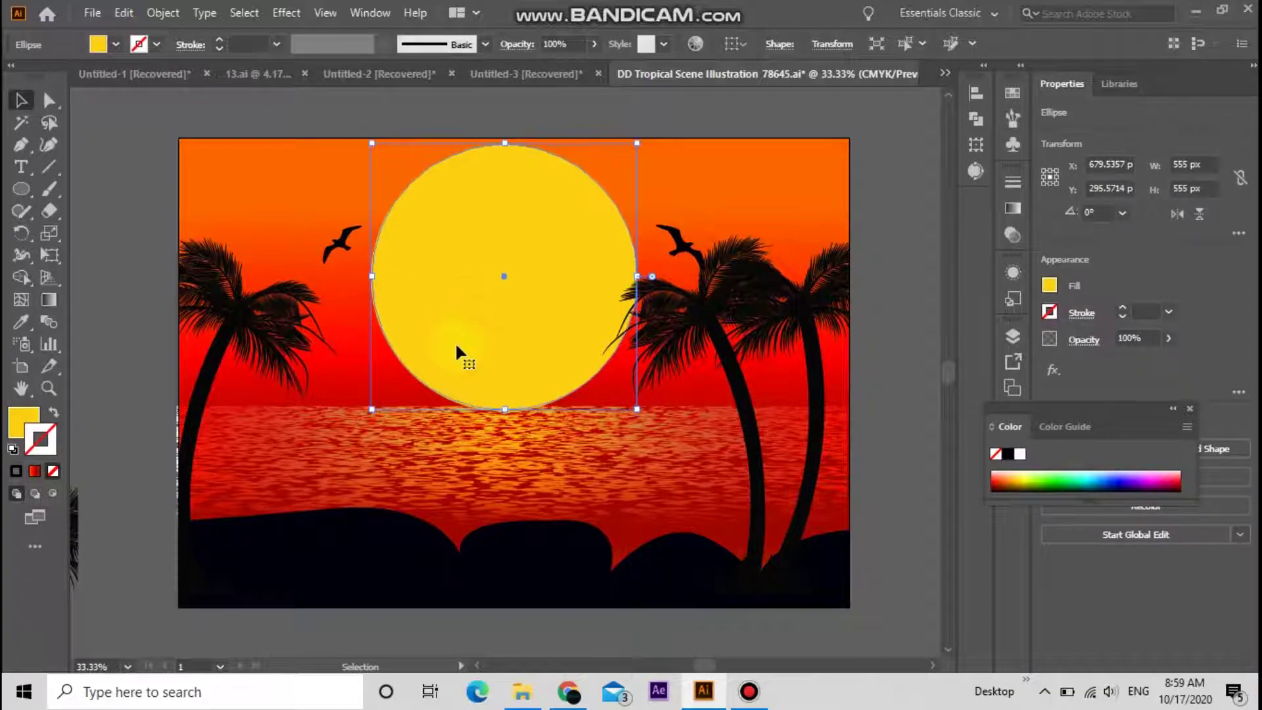
{"action": "key", "text": "shift+Up"}
{"action": "key", "text": "shift+Up"}
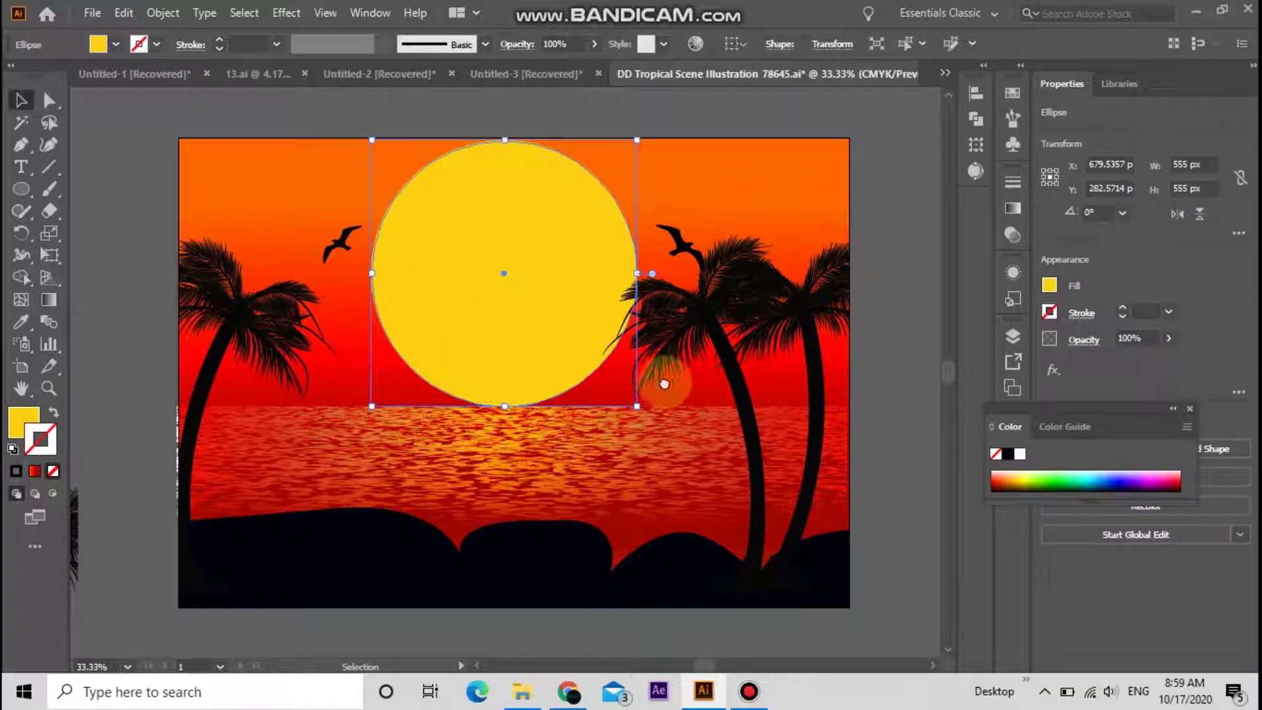
{"action": "mouse_move", "coordinate": [460, 522]}
{"action": "left_mouse_down"}
{"action": "mouse_move", "coordinate": [626, 382]}
{"action": "mouse_move", "coordinate": [455, 495]}
{"action": "left_mouse_up"}
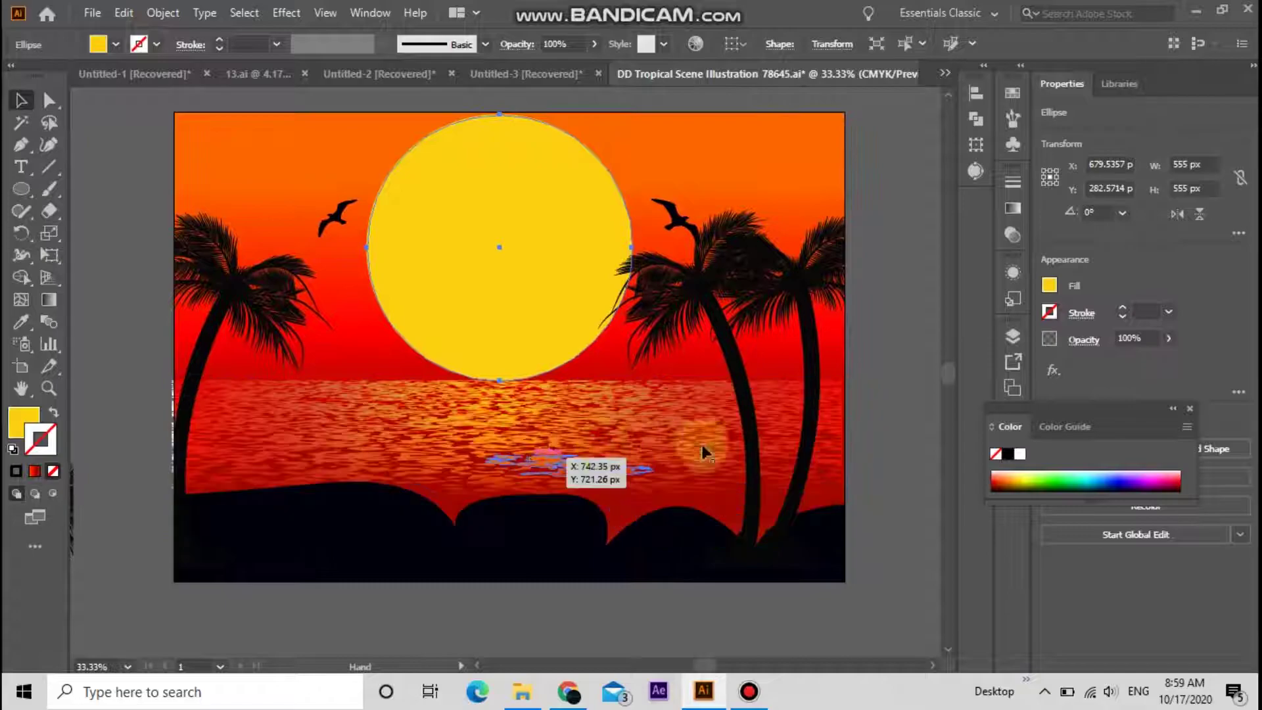
{"action": "left_click", "coordinate": [863, 357]}
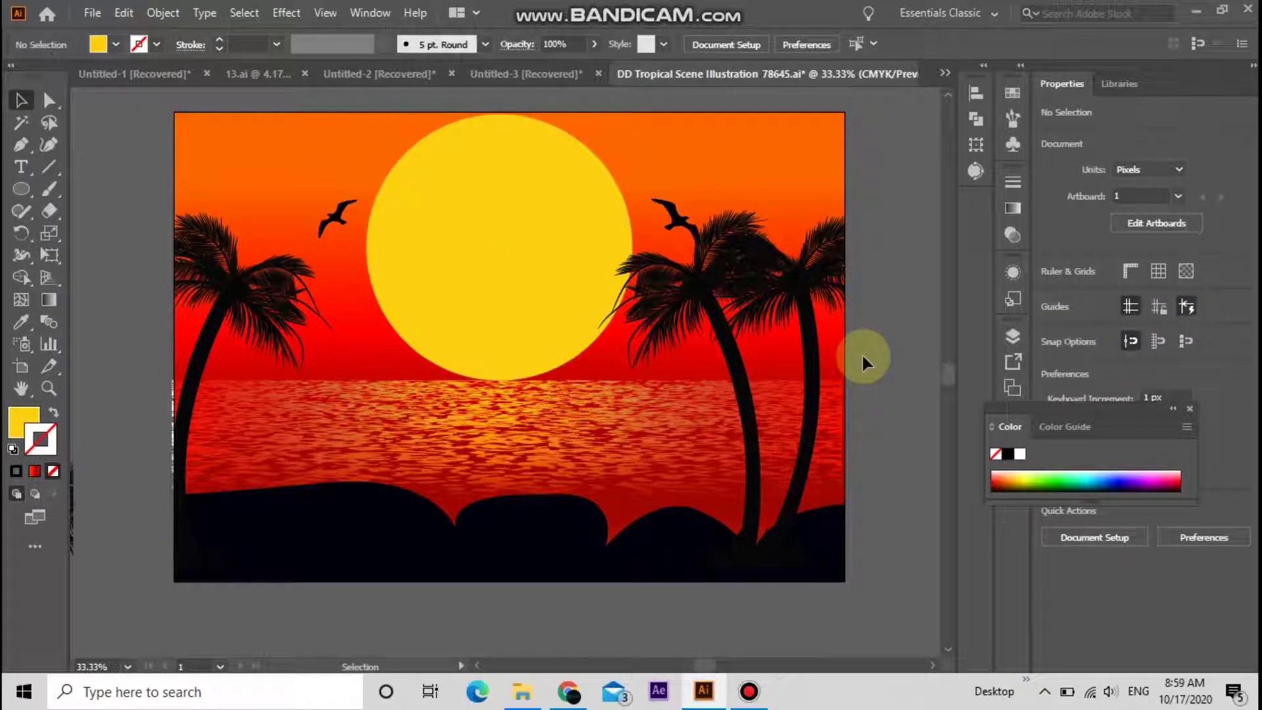
Shift the water reflection group slightly to the right
{"action": "left_click", "coordinate": [268, 437]}
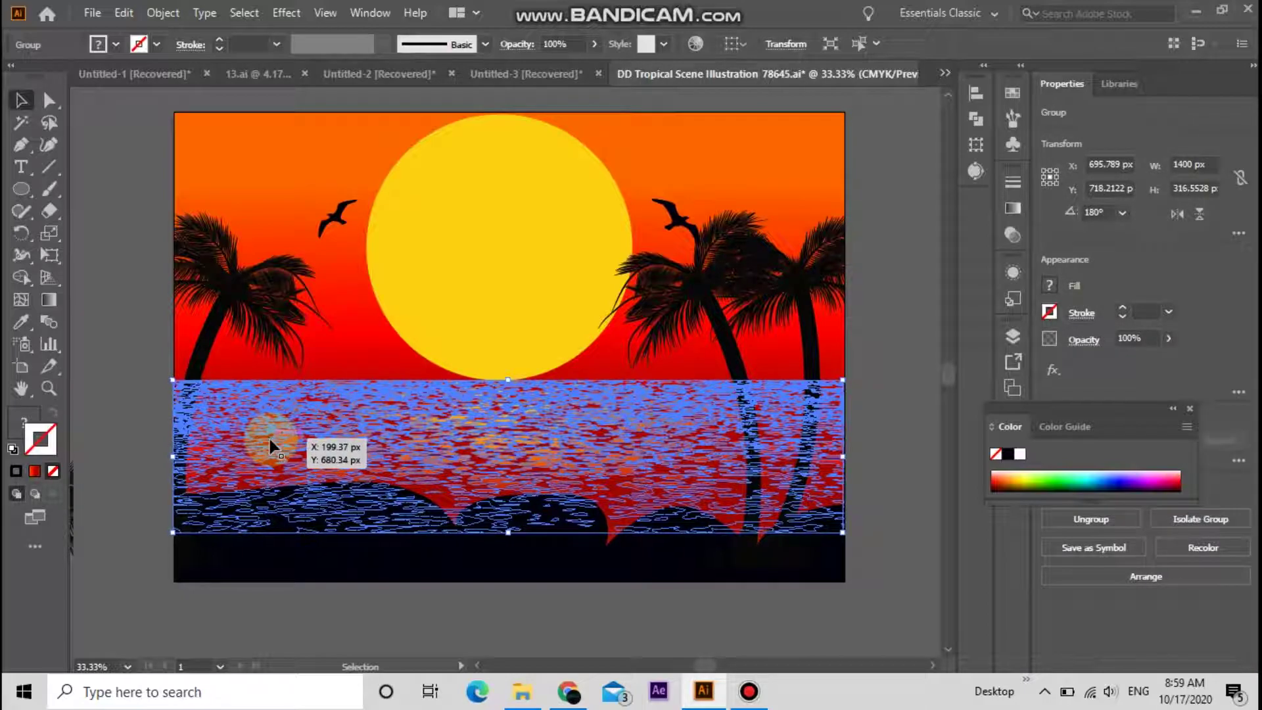
{"action": "left_click_drag", "start_coordinate": [269, 445], "coordinate": [273, 446]}
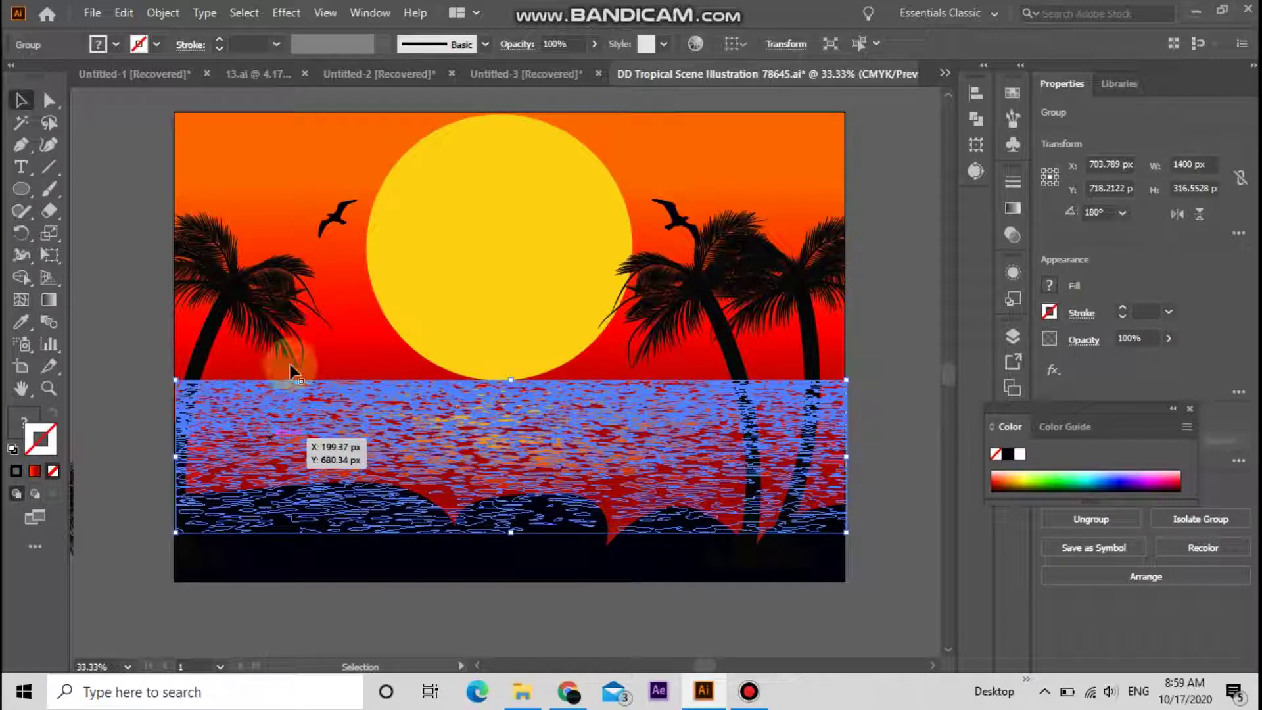
{"action": "left_click", "coordinate": [857, 304]}
Apply a Multiply 75% drop shadow to the sun, with 7 px offsets and 5 px blur
{"action": "left_click", "coordinate": [510, 322]}
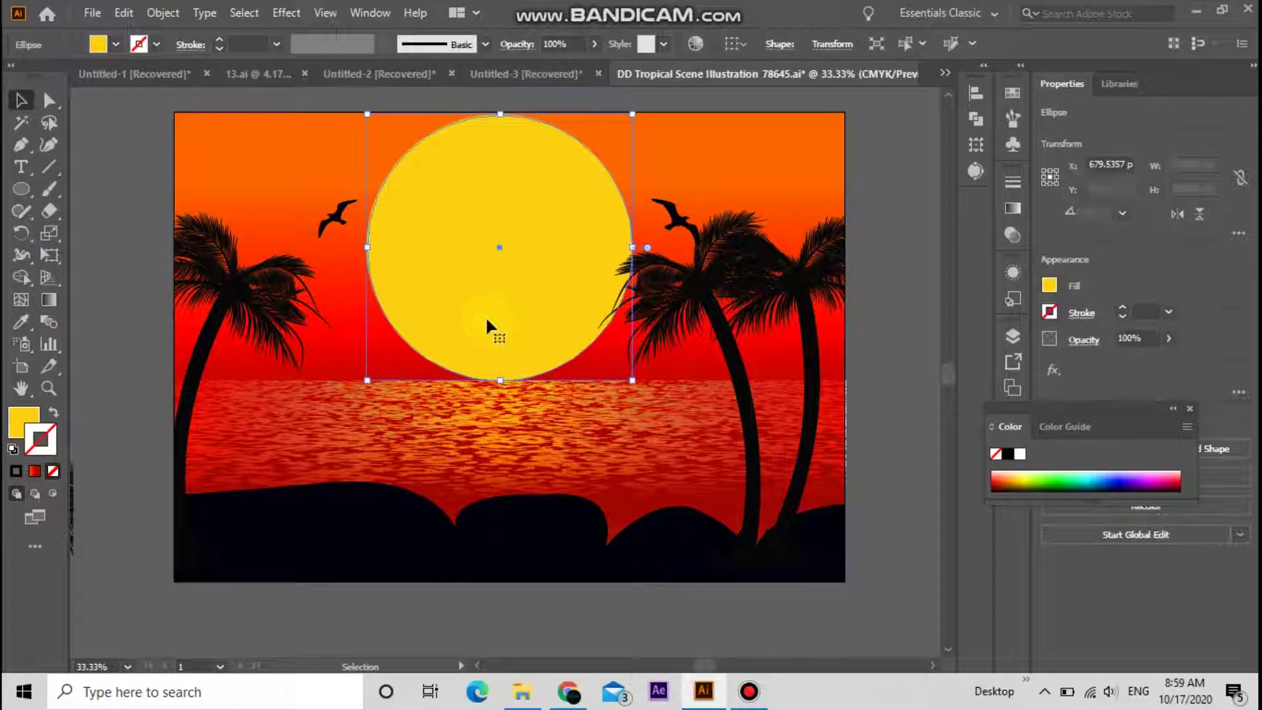
{"action": "left_click", "coordinate": [286, 13]}
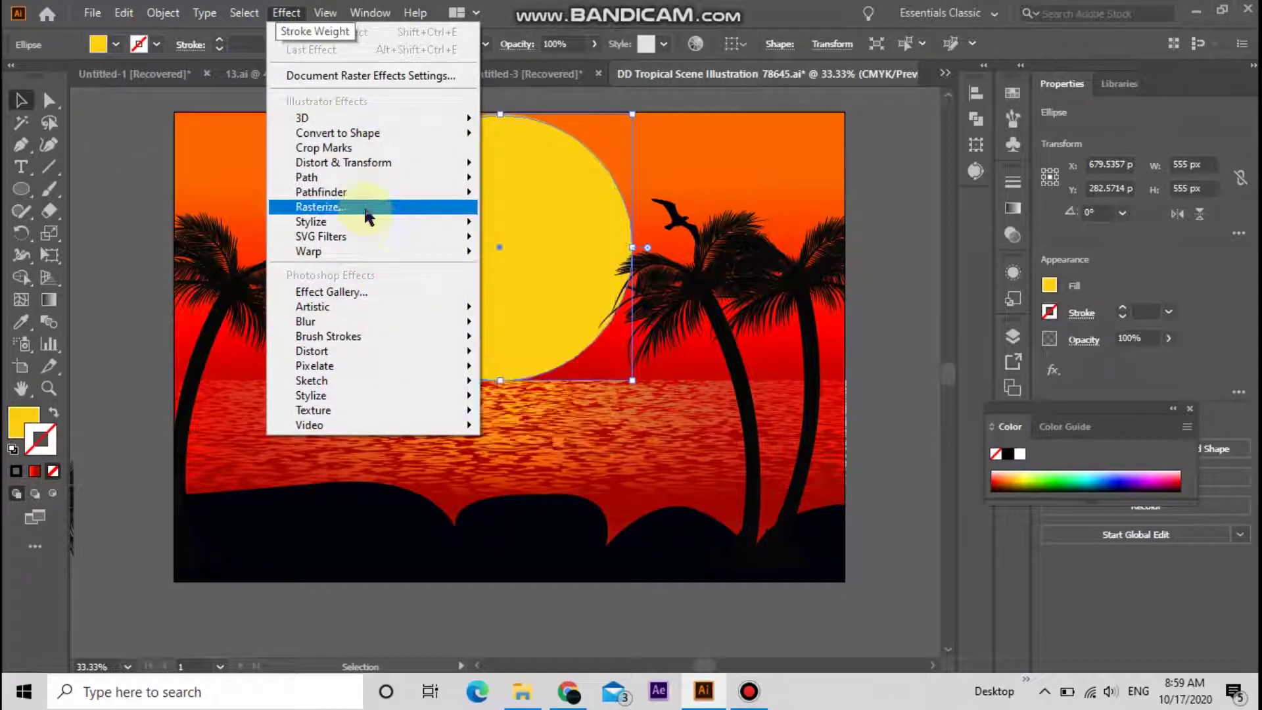
{"action": "mouse_move", "coordinate": [310, 223]}
{"action": "left_click", "coordinate": [532, 221]}
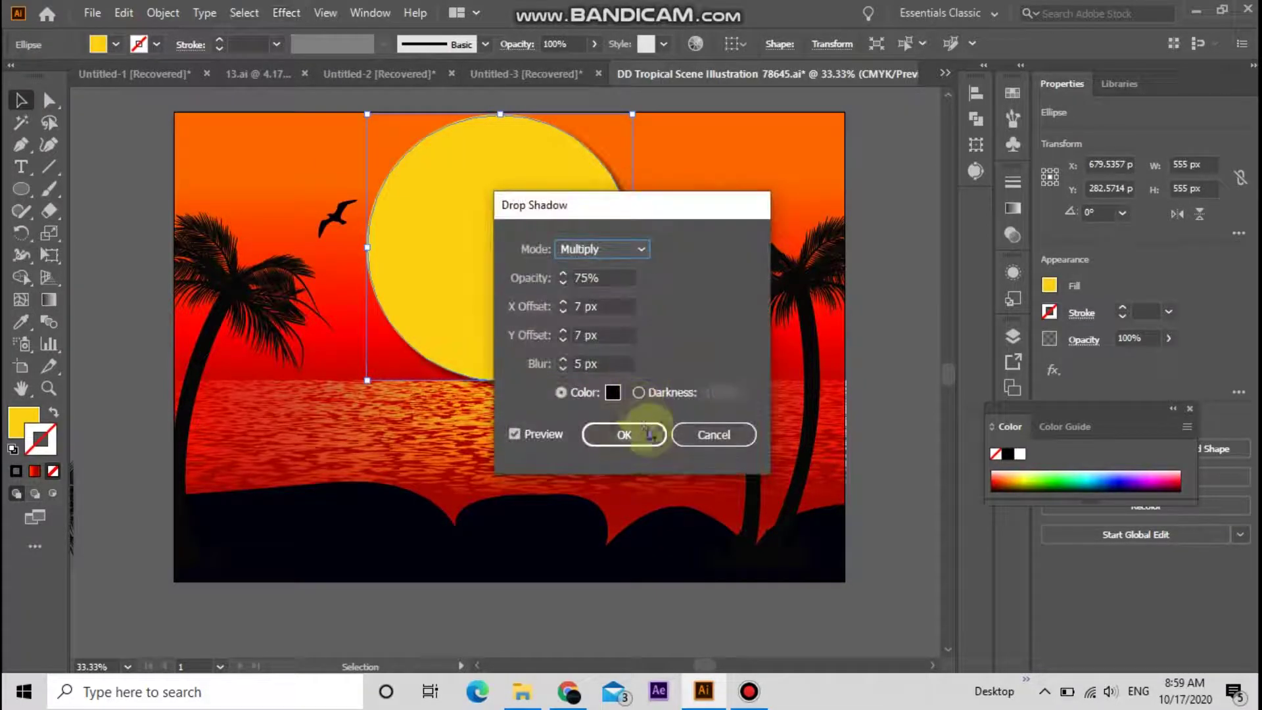
{"action": "left_click", "coordinate": [649, 428]}
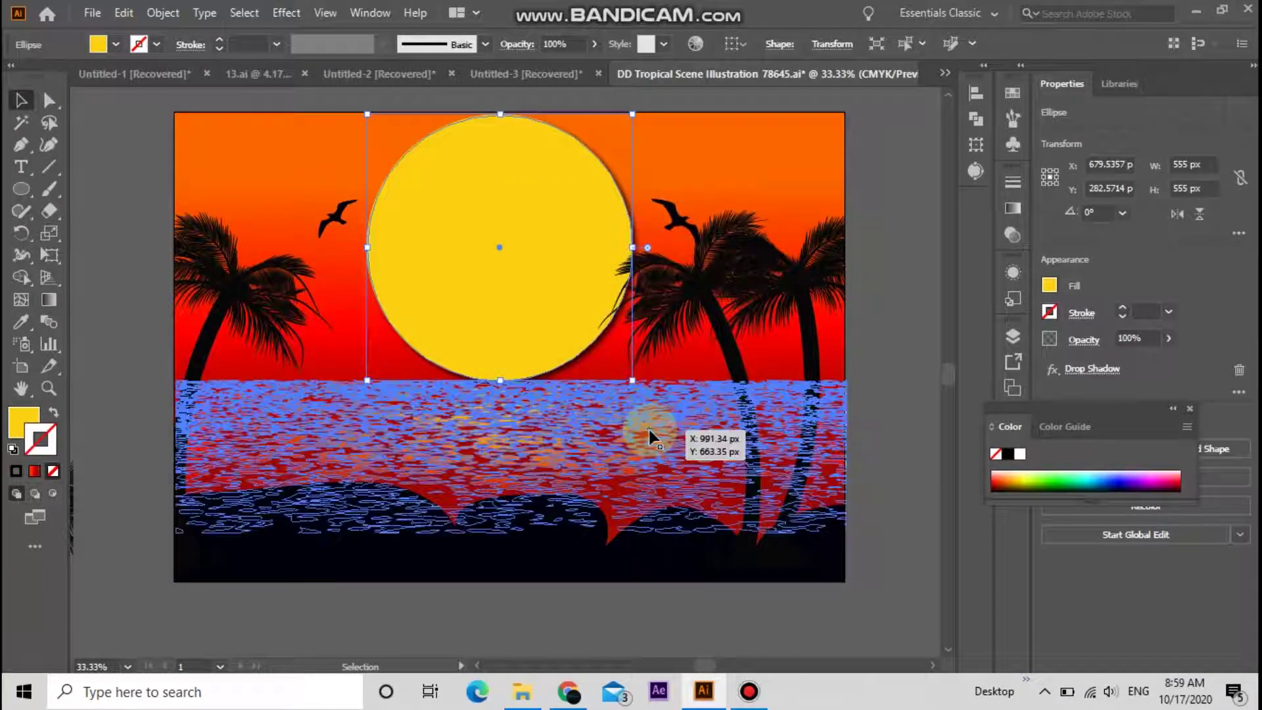
{"action": "left_click", "coordinate": [678, 601]}
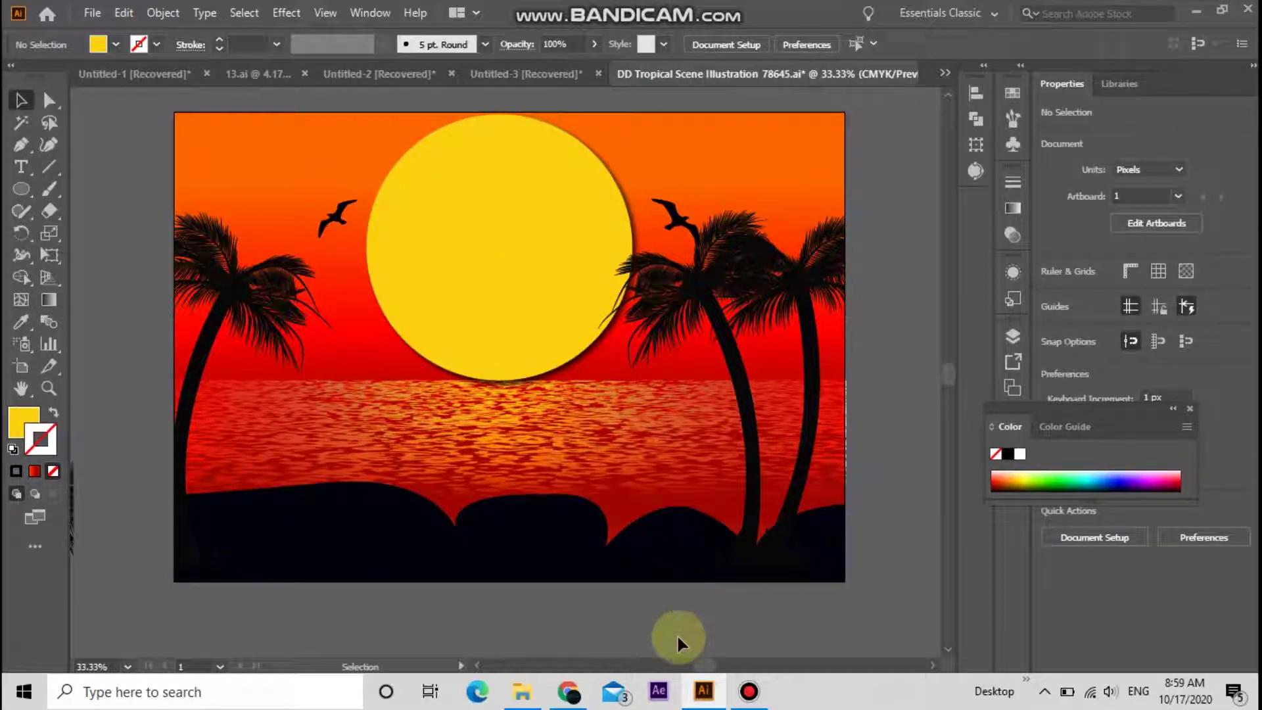
Apply the same Multiply 75%, 7 px, 5 px-blur drop shadow to the palm tree group
{"action": "left_click", "coordinate": [261, 319]}
{"action": "right_click", "coordinate": [261, 313]}
{"action": "mouse_move", "coordinate": [311, 539]}
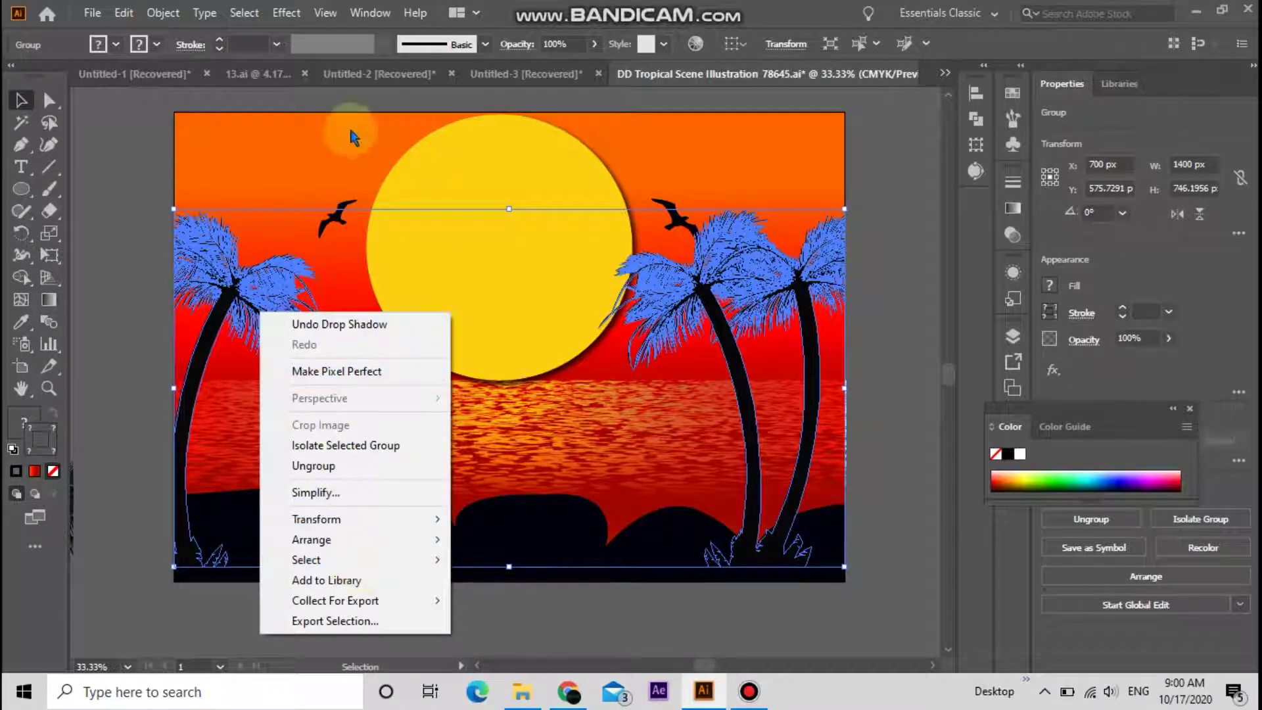
{"action": "left_click", "coordinate": [279, 14]}
{"action": "mouse_move", "coordinate": [311, 221]}
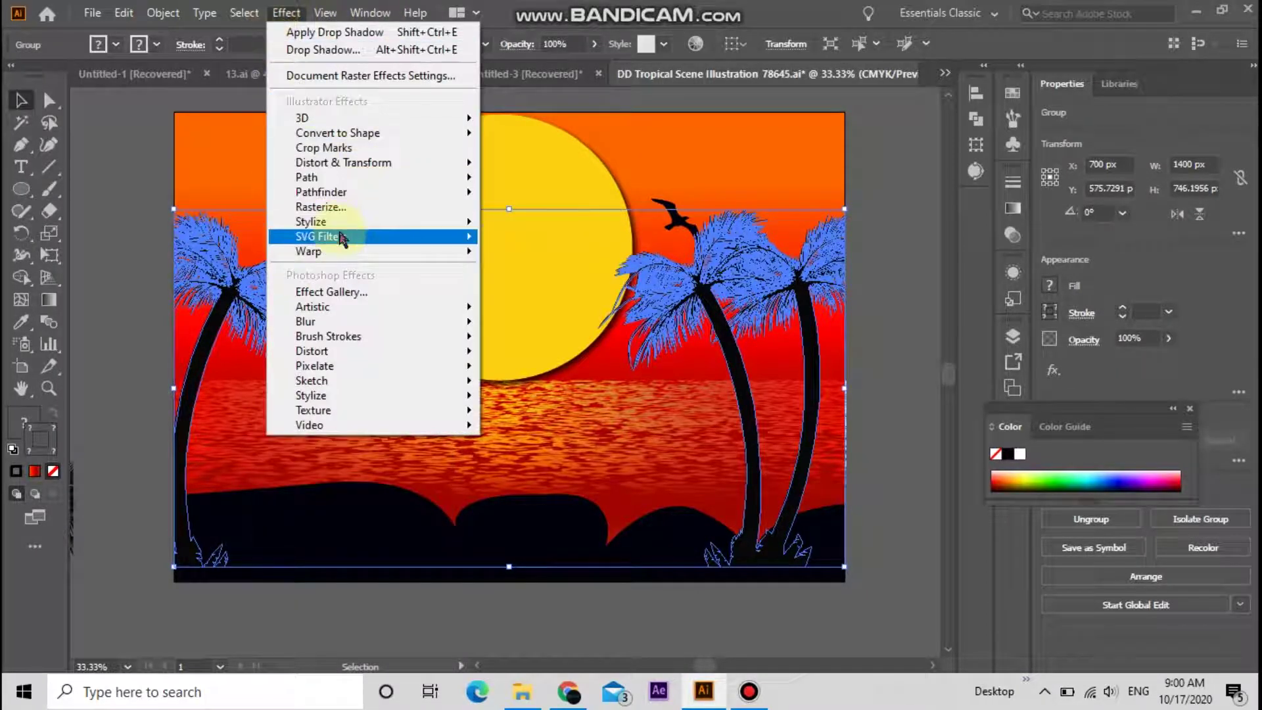
{"action": "left_click", "coordinate": [545, 224]}
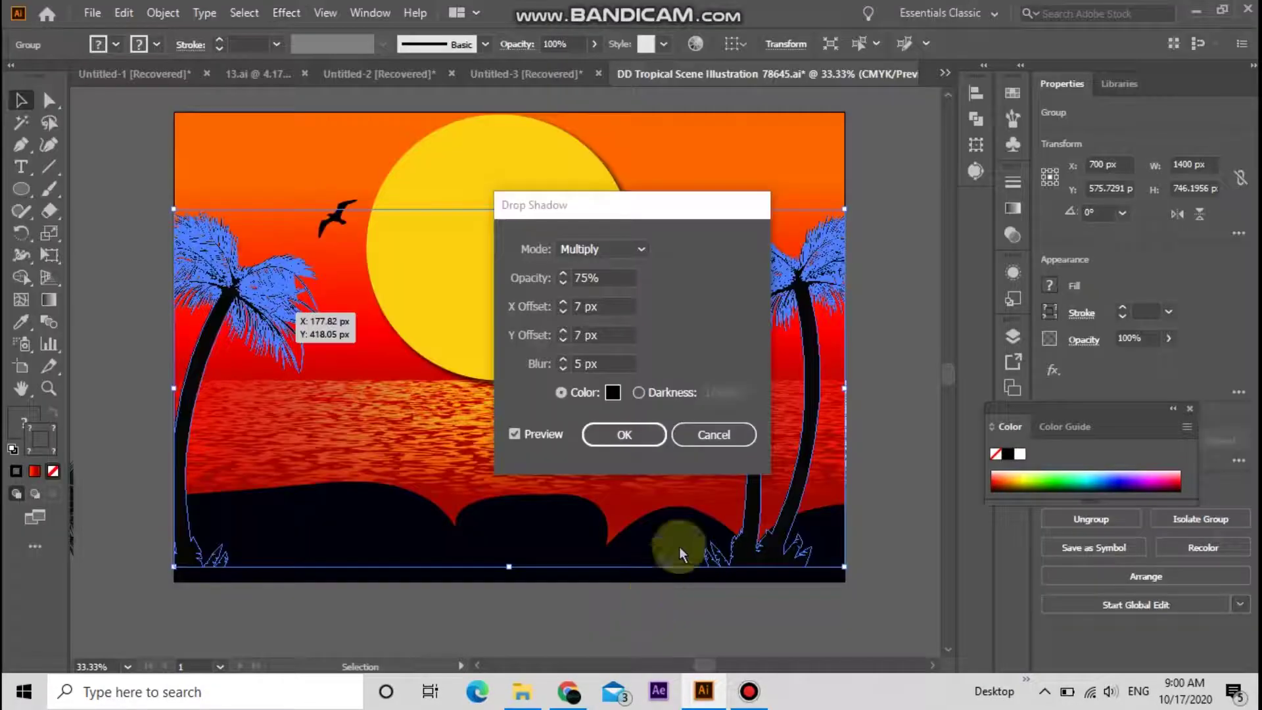
{"action": "left_click", "coordinate": [654, 431]}
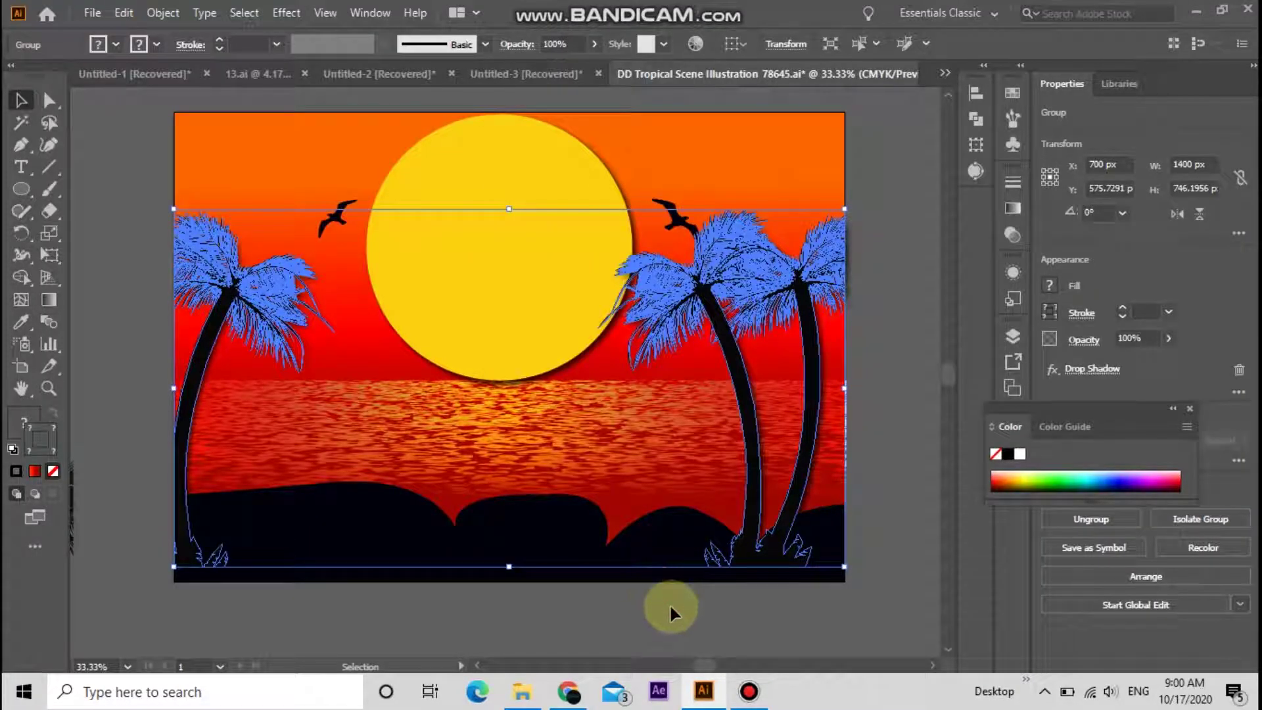
{"action": "left_click", "coordinate": [107, 260]}
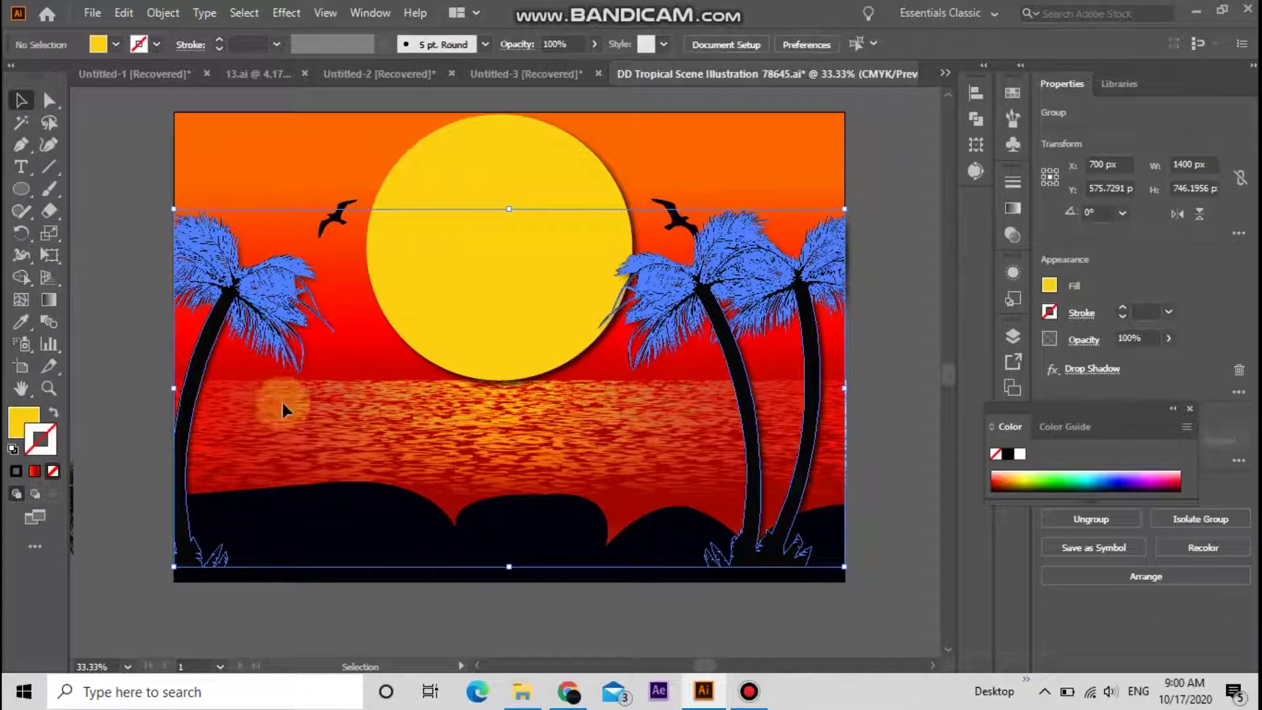
{"action": "key", "text": "ctrl+shift+a"}
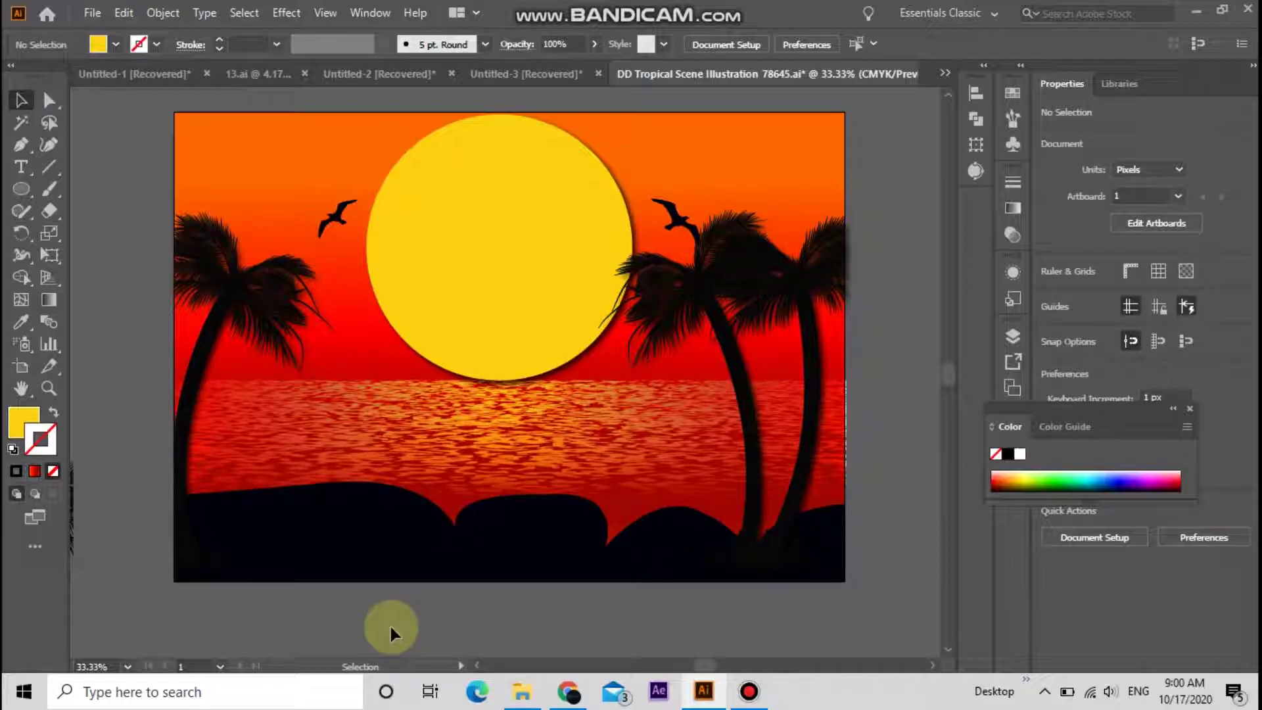
{"action": "left_click", "coordinate": [692, 447]}
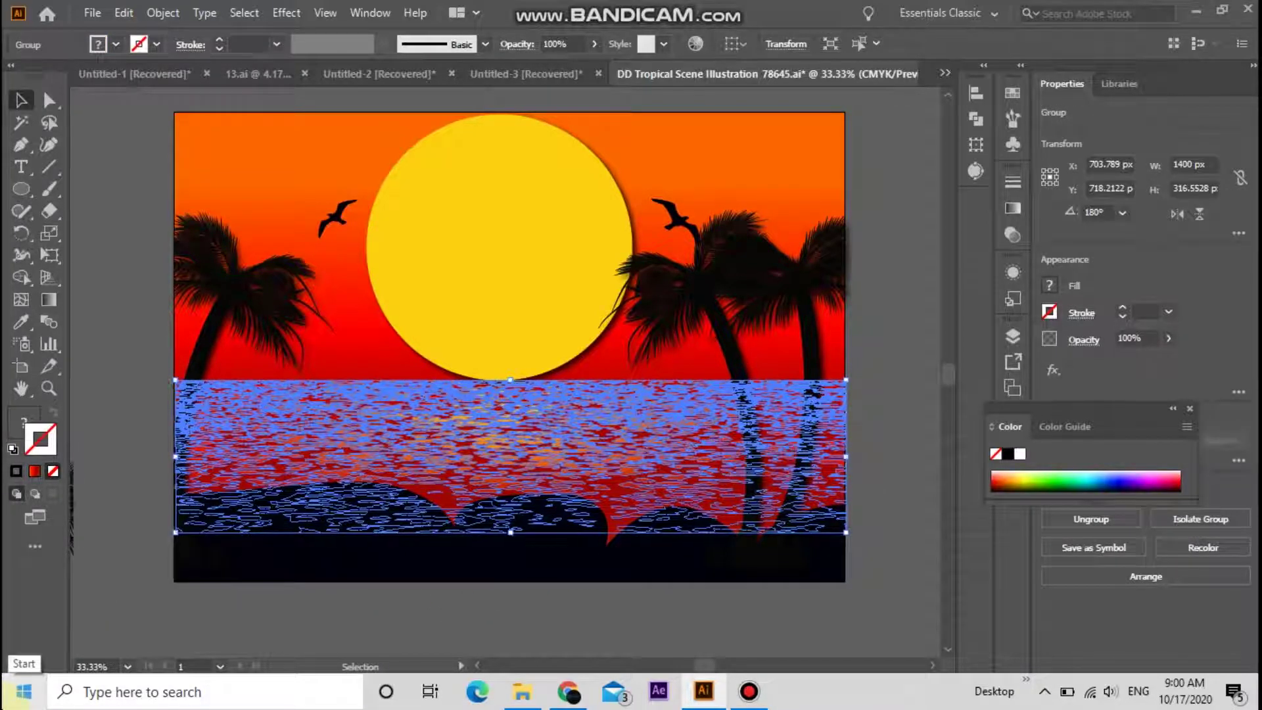
{"action": "left_click", "coordinate": [109, 424]}
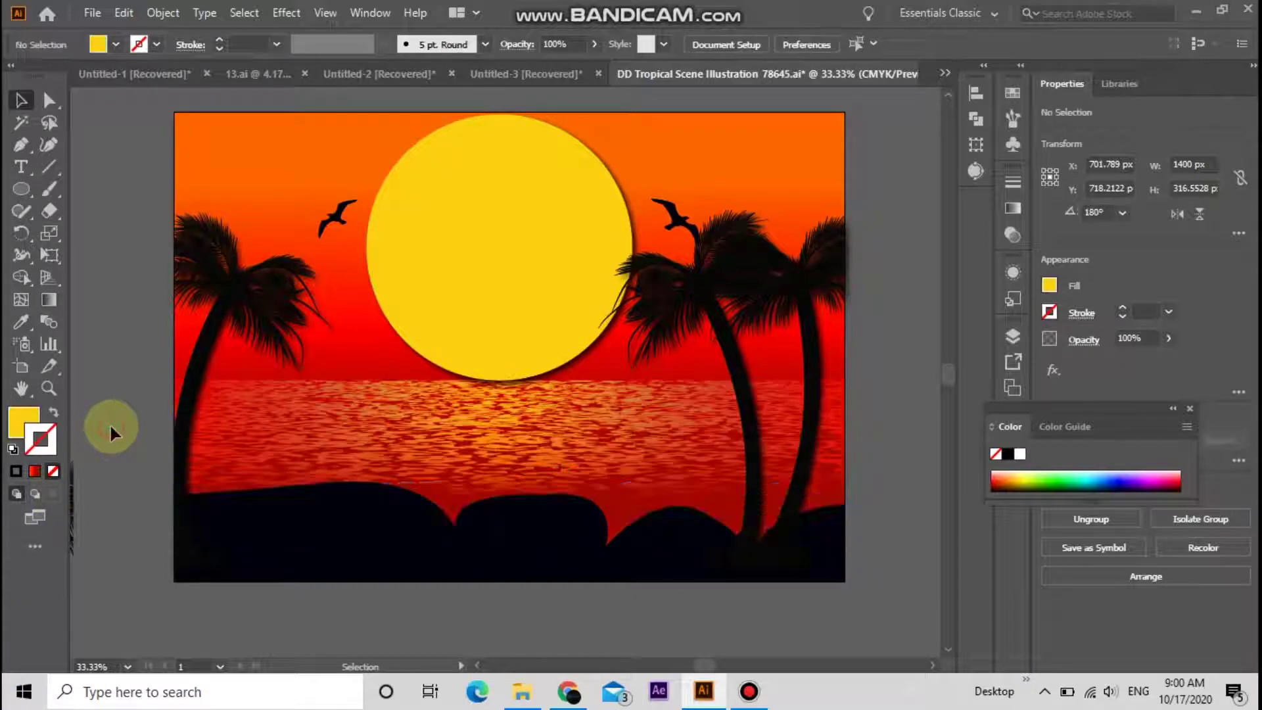